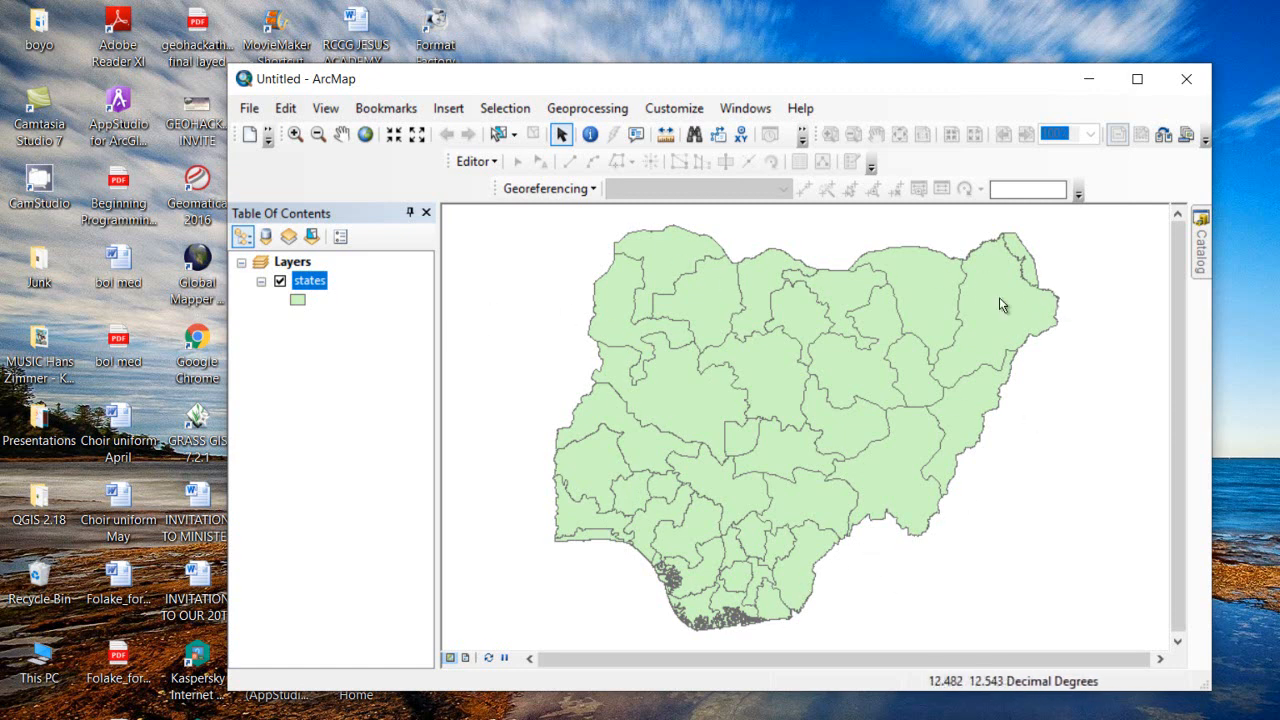
Turn on state labels and set the states layer's label field to NAME_1
{"action": "right_click", "coordinate": [311, 284]}
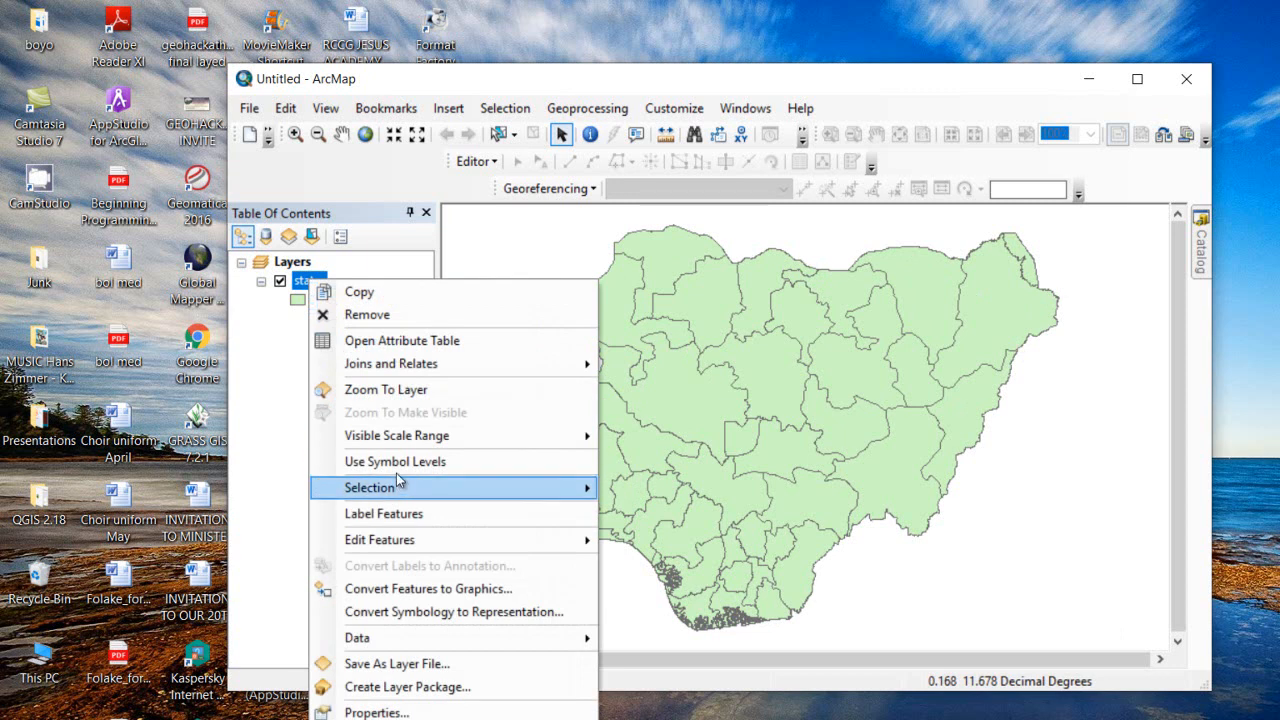
{"action": "left_click", "coordinate": [434, 514]}
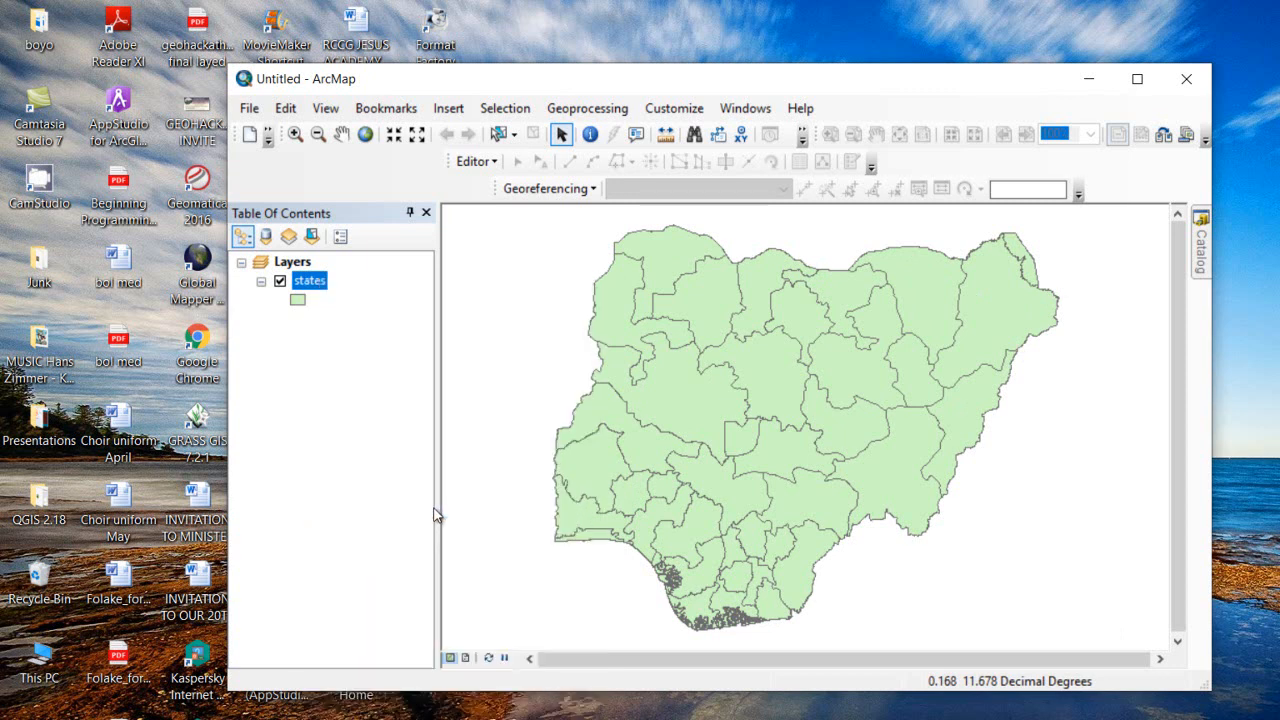
{"action": "right_click", "coordinate": [311, 282]}
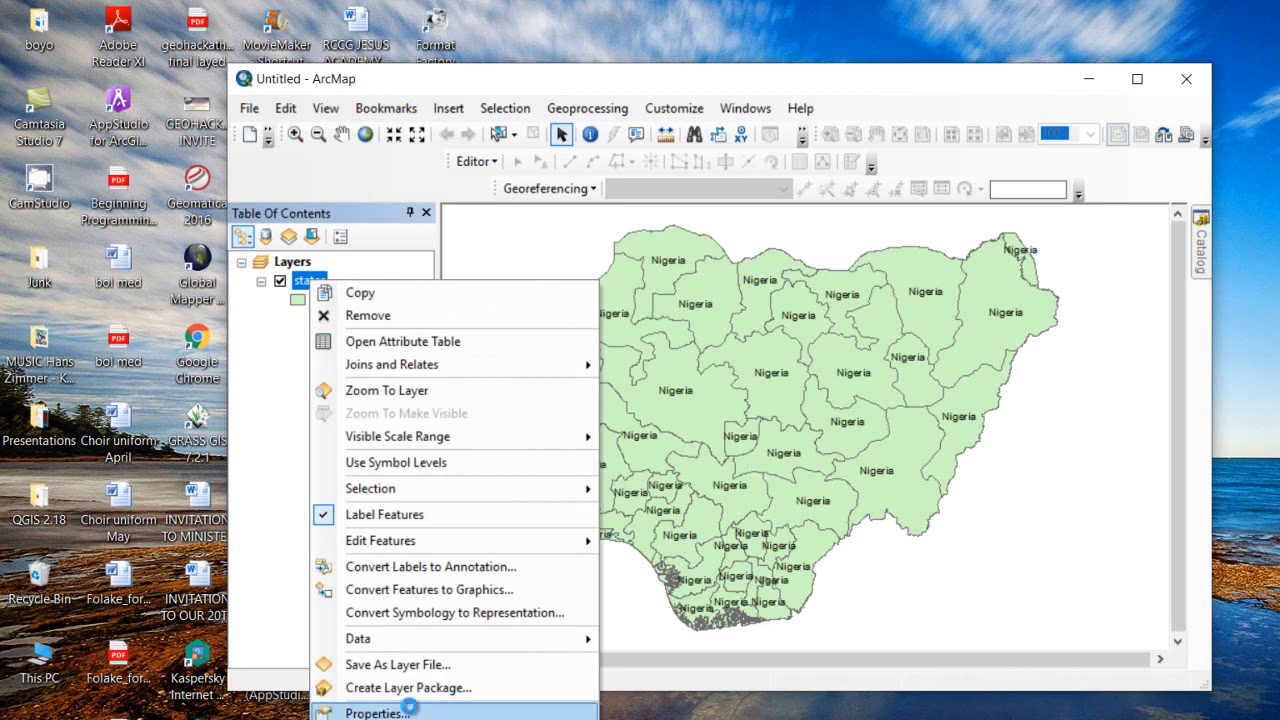
{"action": "left_click", "coordinate": [378, 712]}
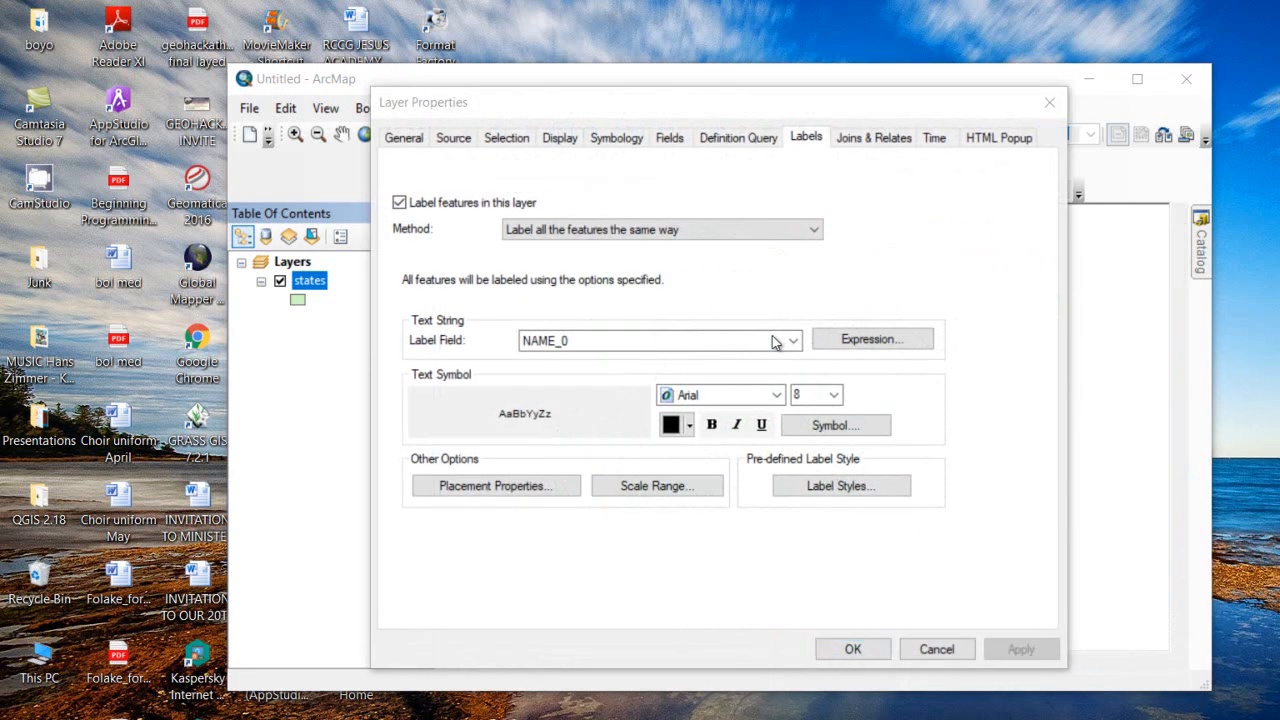
{"action": "left_click", "coordinate": [792, 340]}
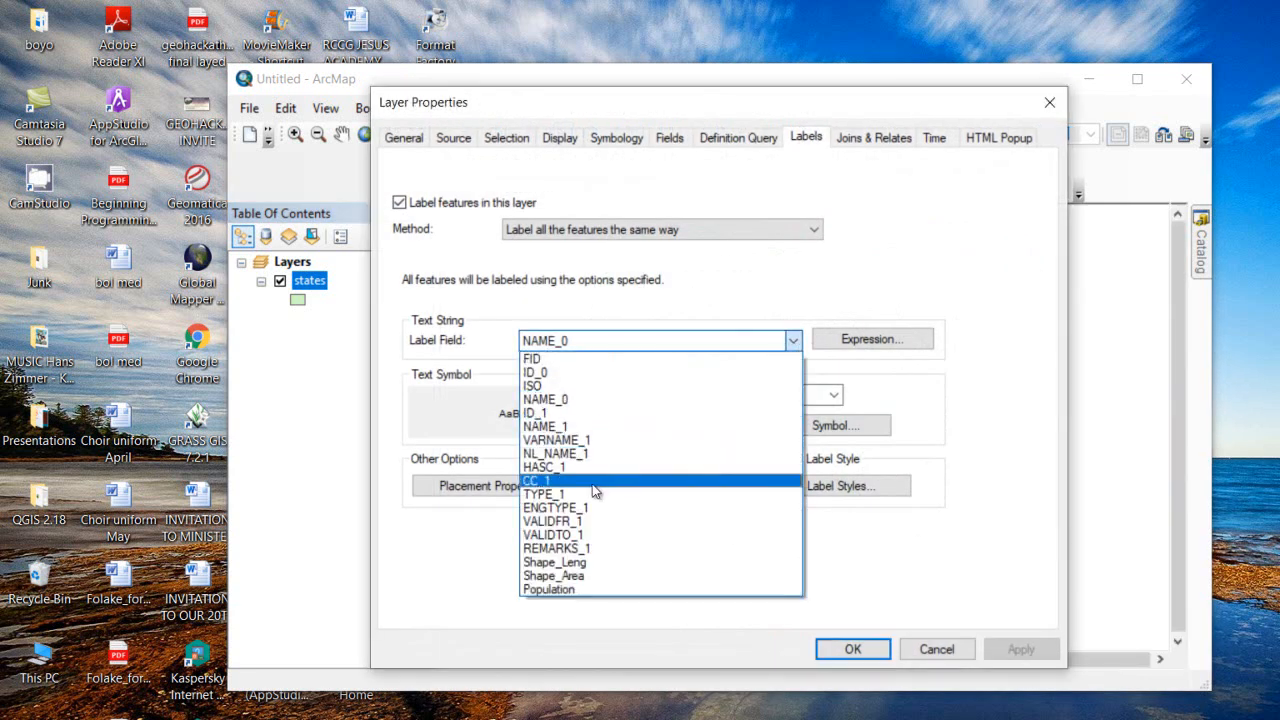
{"action": "left_click", "coordinate": [566, 427]}
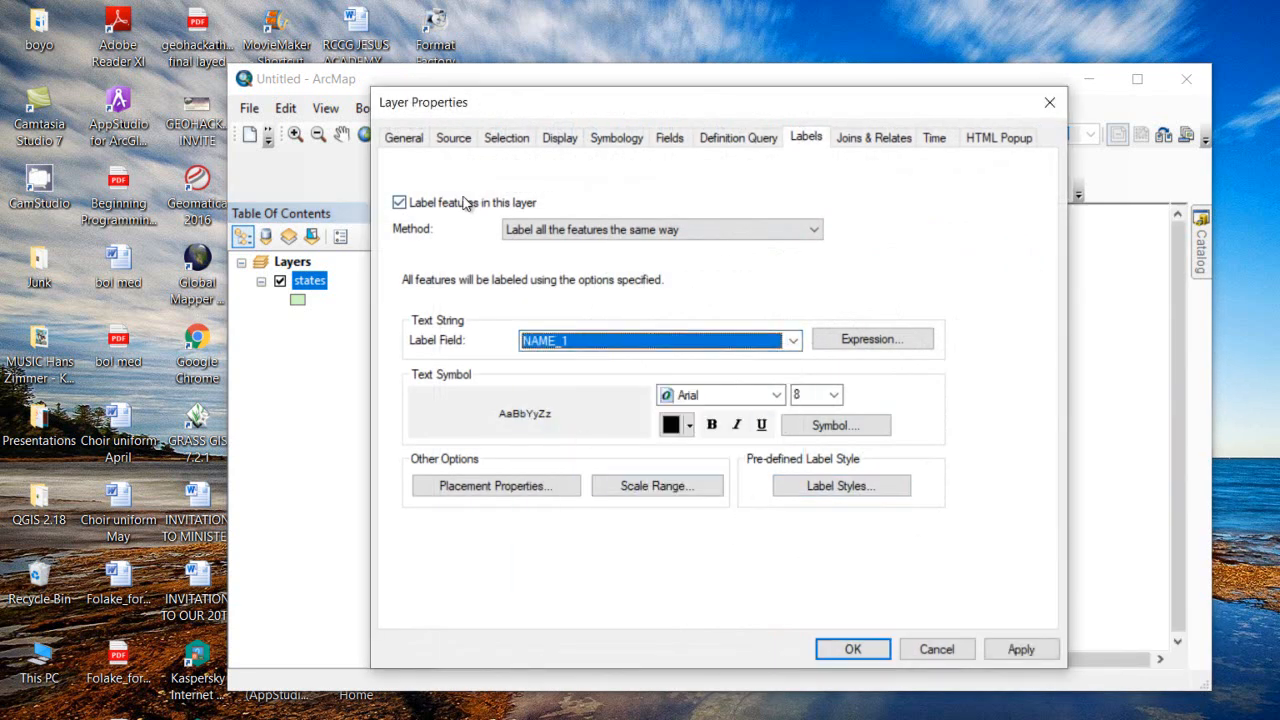
{"action": "left_click", "coordinate": [1021, 649]}
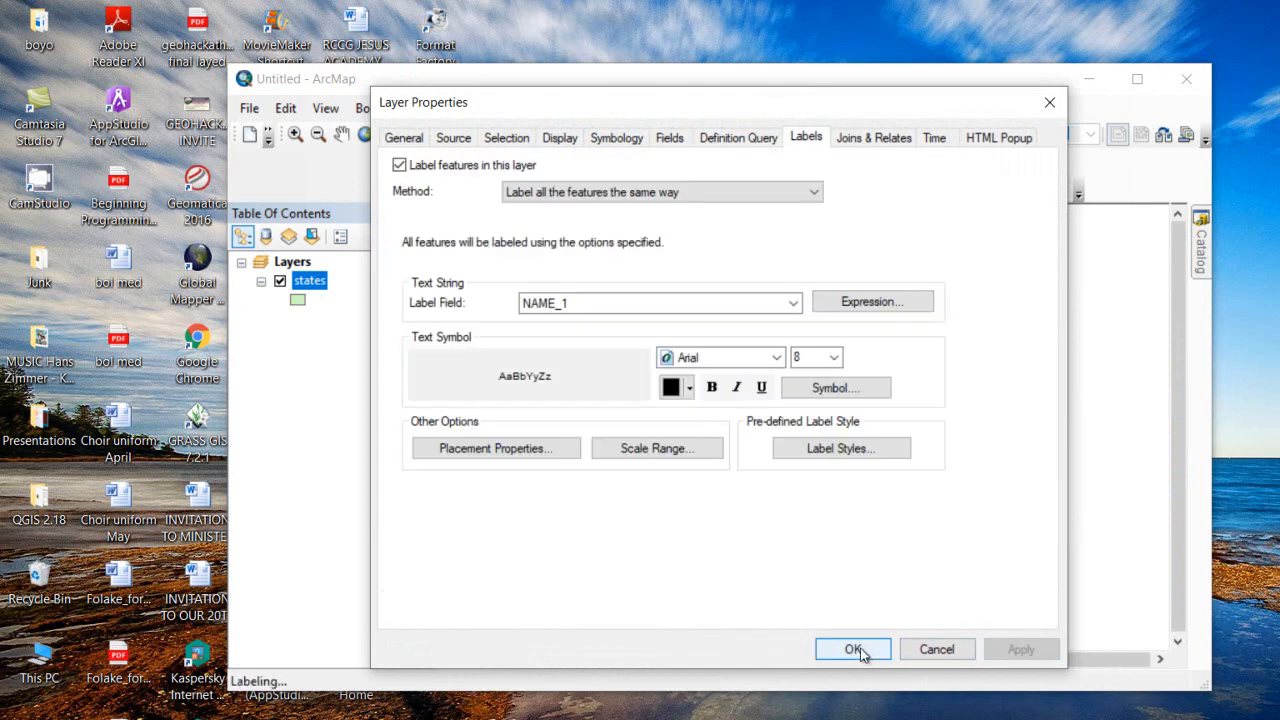
{"action": "left_click", "coordinate": [855, 650]}
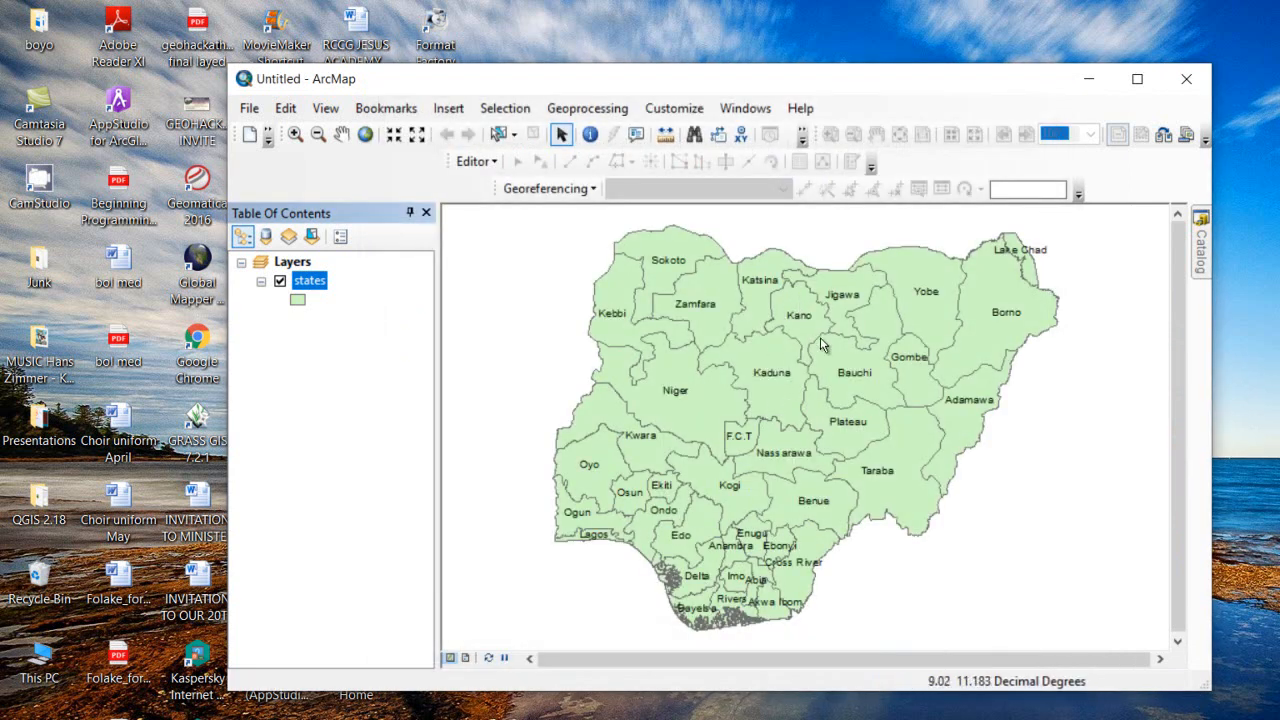
Select Kano state with the Select Features tool and zoom in around it
{"action": "left_click", "coordinate": [503, 138]}
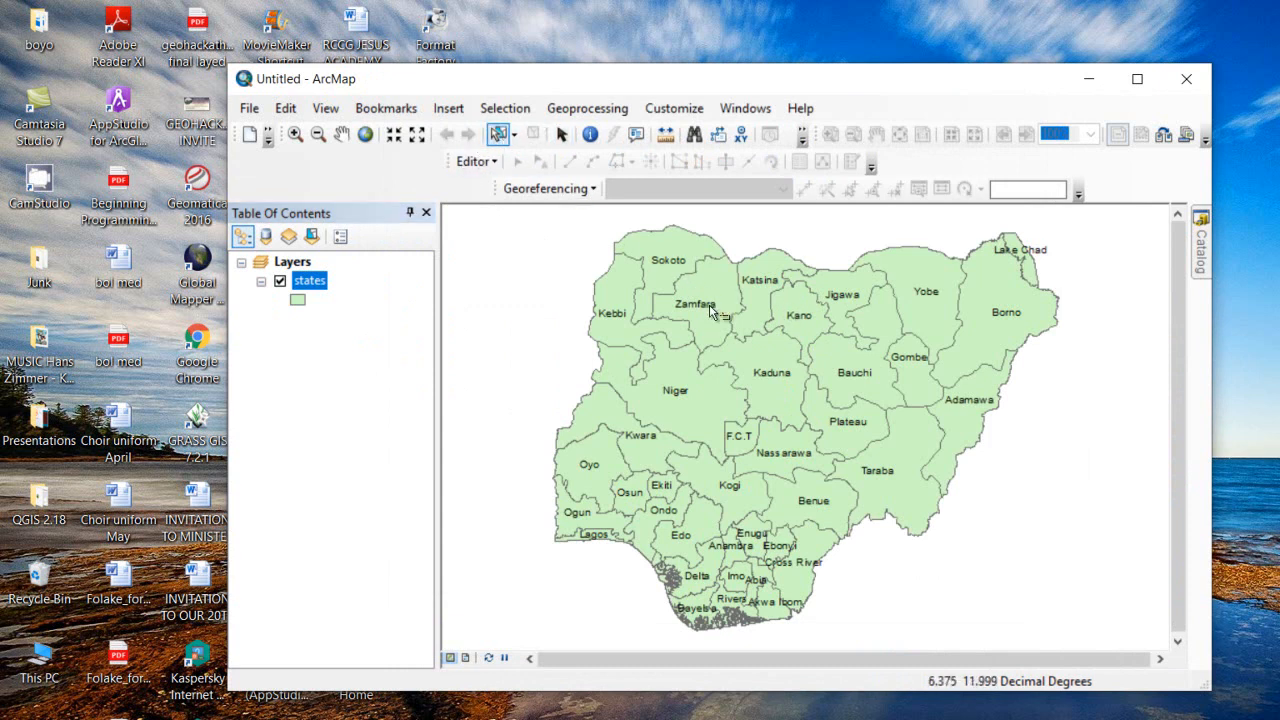
{"action": "left_click", "coordinate": [790, 312]}
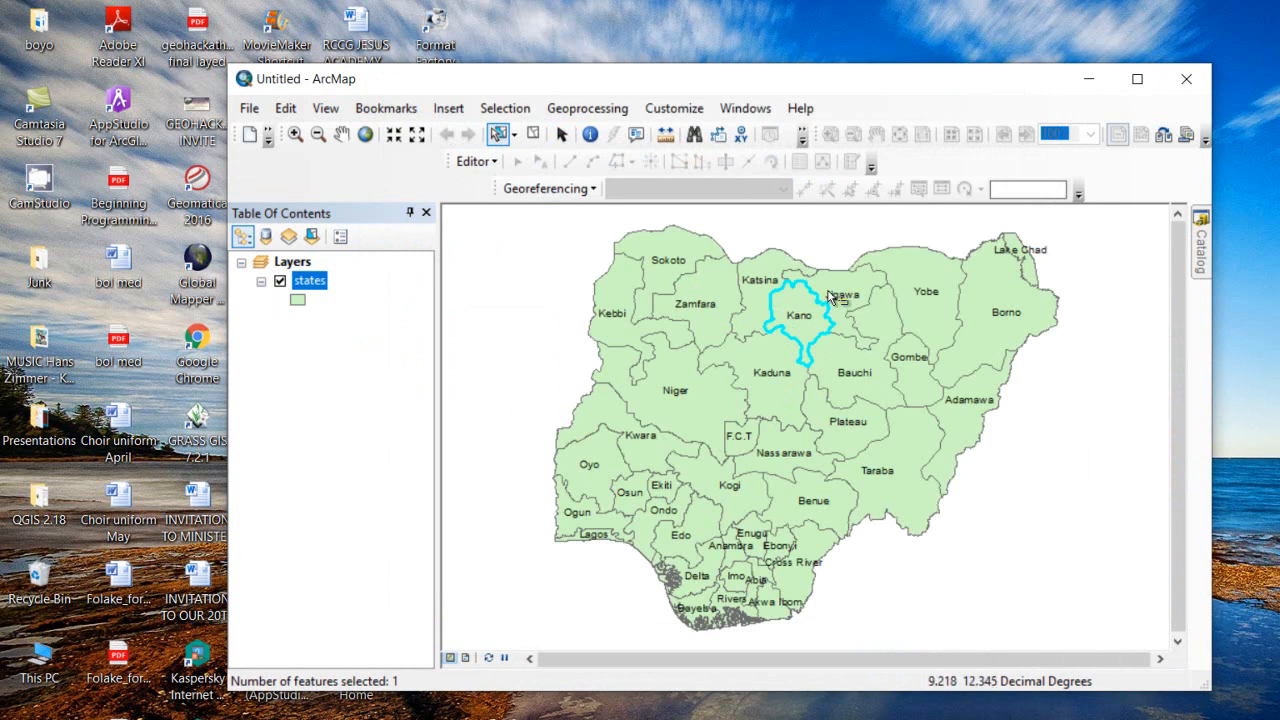
{"action": "scroll", "coordinate": [816, 352], "scroll_direction": "down", "scroll_amount": 5}
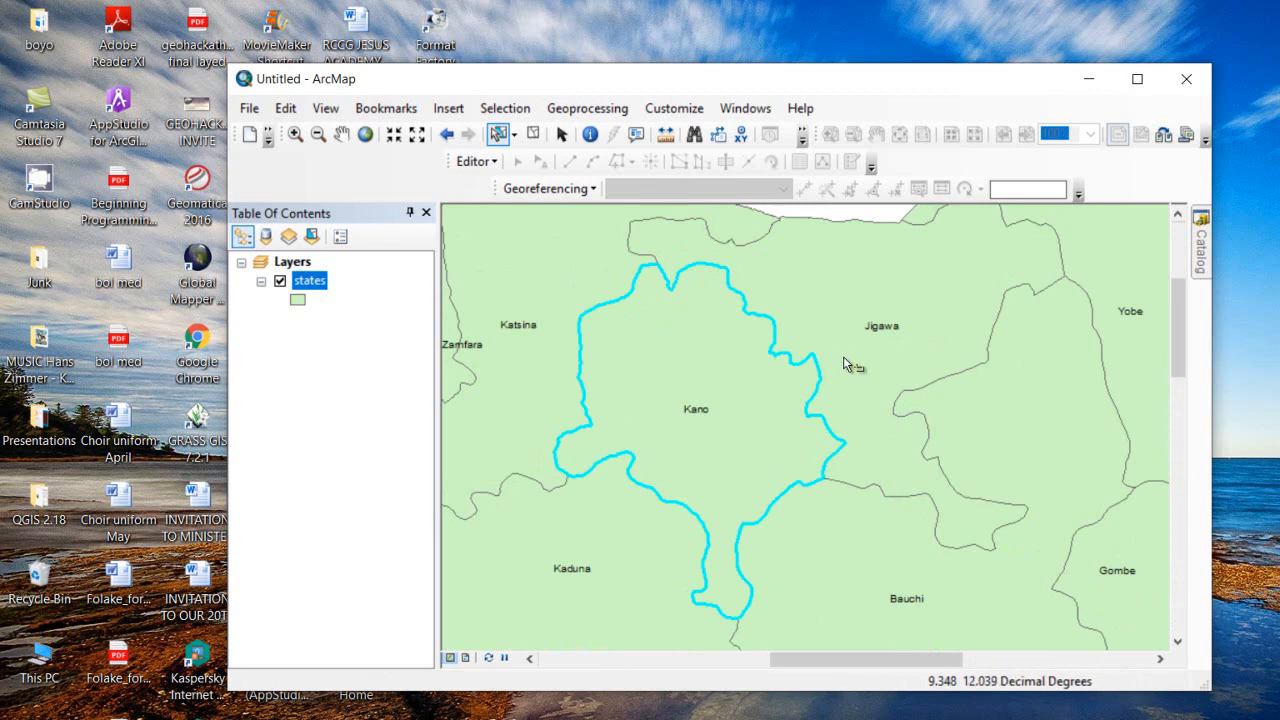
Refresh the Tutorial folder in Catalog, add Kano.jpg to the map, and dismiss the spatial reference warning
{"action": "left_click", "coordinate": [1200, 262]}
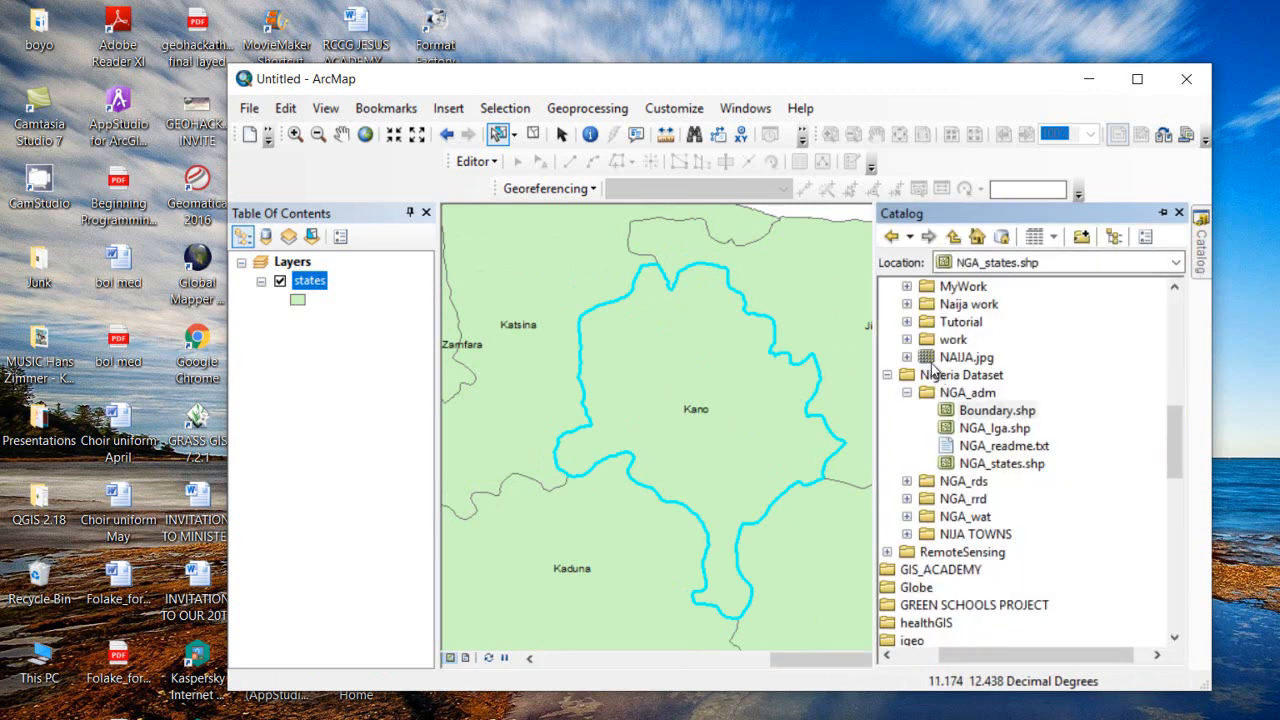
{"action": "left_click", "coordinate": [960, 322]}
{"action": "right_click", "coordinate": [960, 322]}
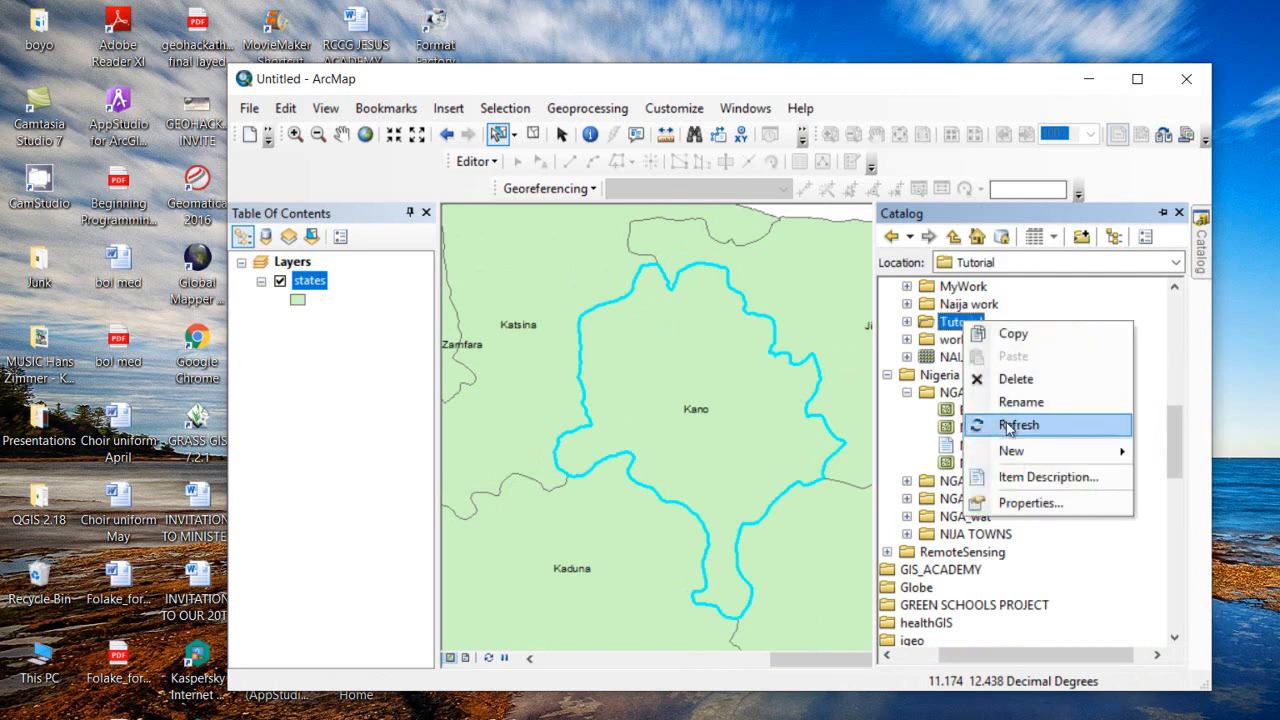
{"action": "left_click", "coordinate": [1006, 425]}
{"action": "left_click", "coordinate": [907, 322]}
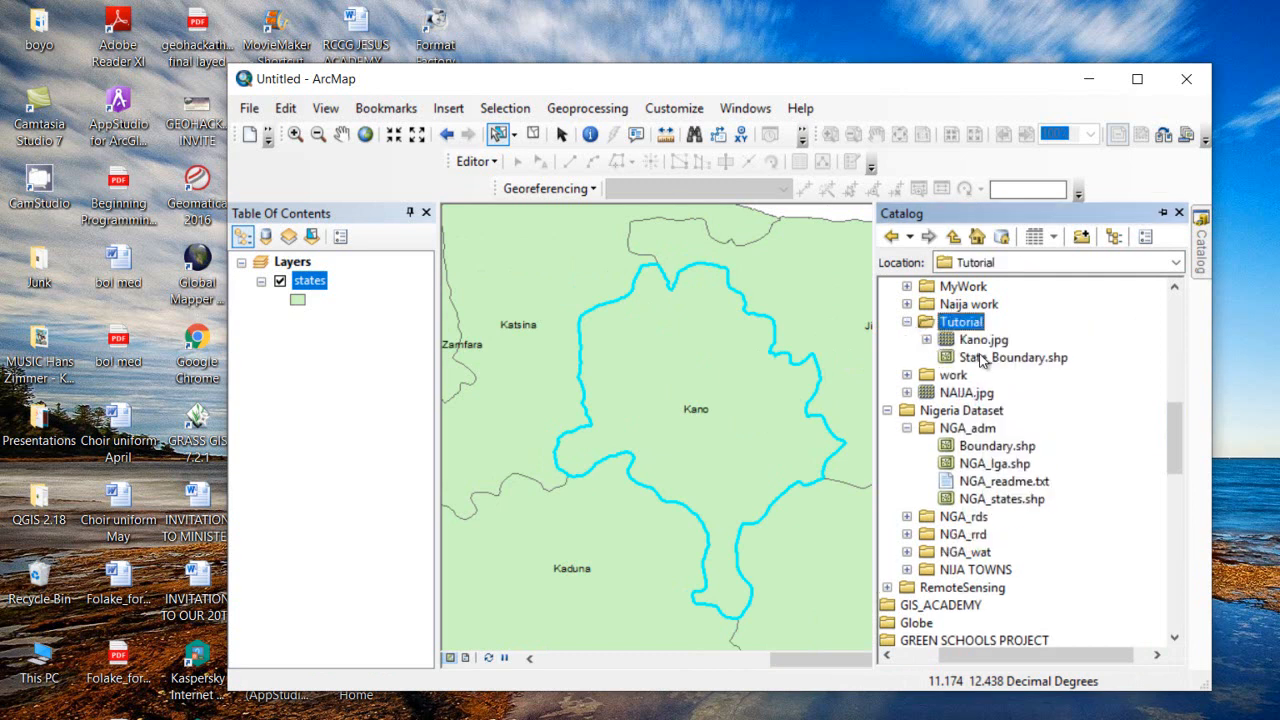
{"action": "left_click_drag", "start_coordinate": [978, 344], "coordinate": [586, 420]}
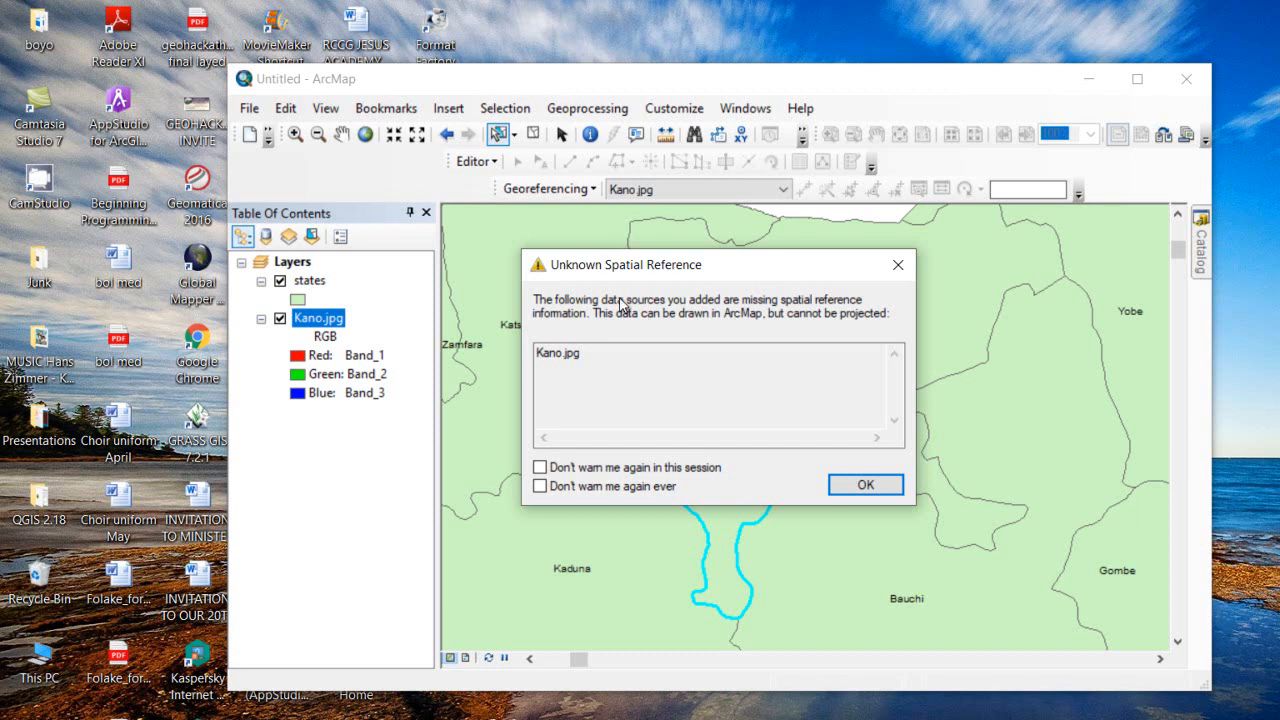
{"action": "left_click", "coordinate": [866, 486]}
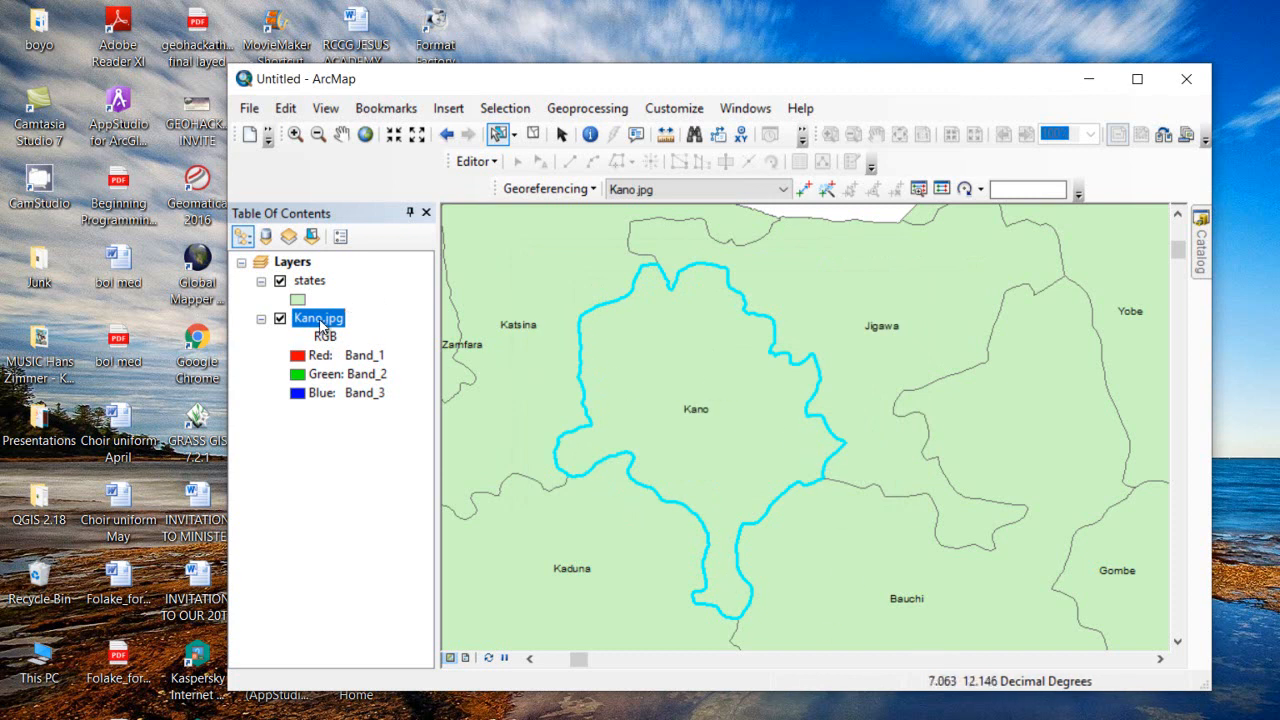
Zoom to the Kano.jpg layer, inspect the scan, then zoom to its full extent again
{"action": "right_click", "coordinate": [321, 326]}
{"action": "left_click", "coordinate": [398, 430]}
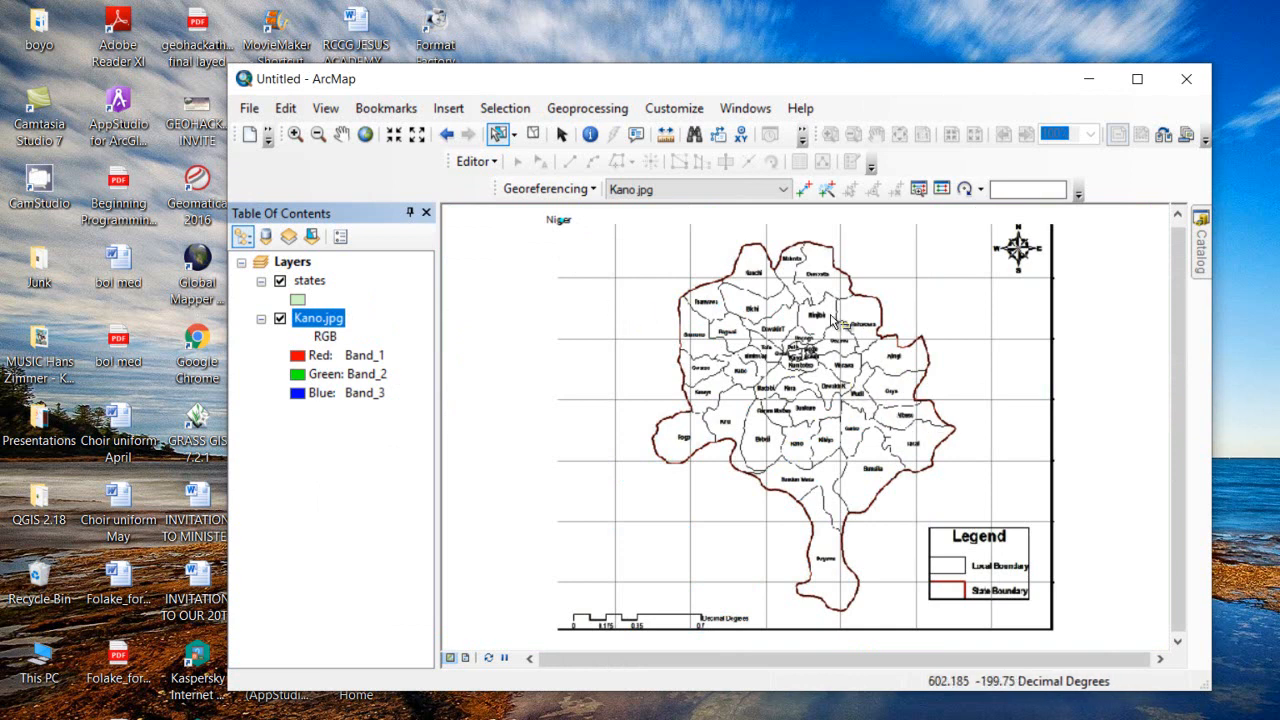
{"action": "scroll", "coordinate": [828, 290], "scroll_direction": "down", "scroll_amount": 5}
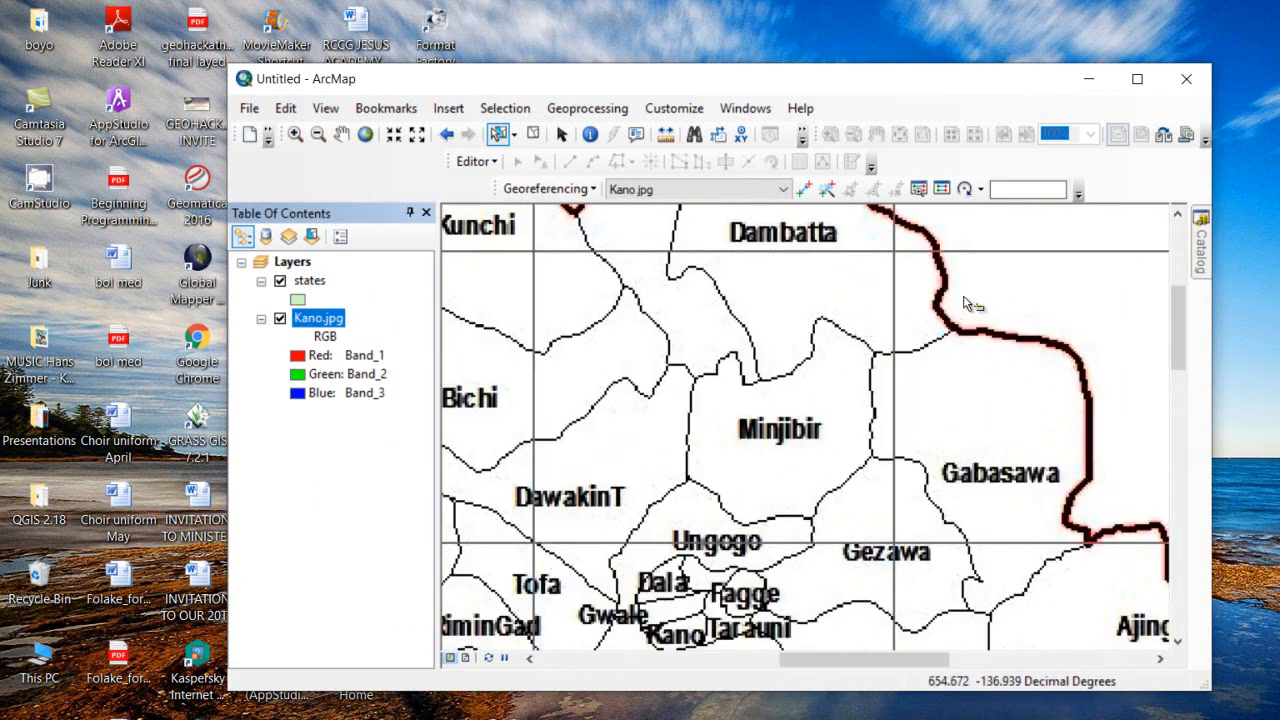
{"action": "scroll", "coordinate": [962, 305], "scroll_direction": "up", "scroll_amount": 3}
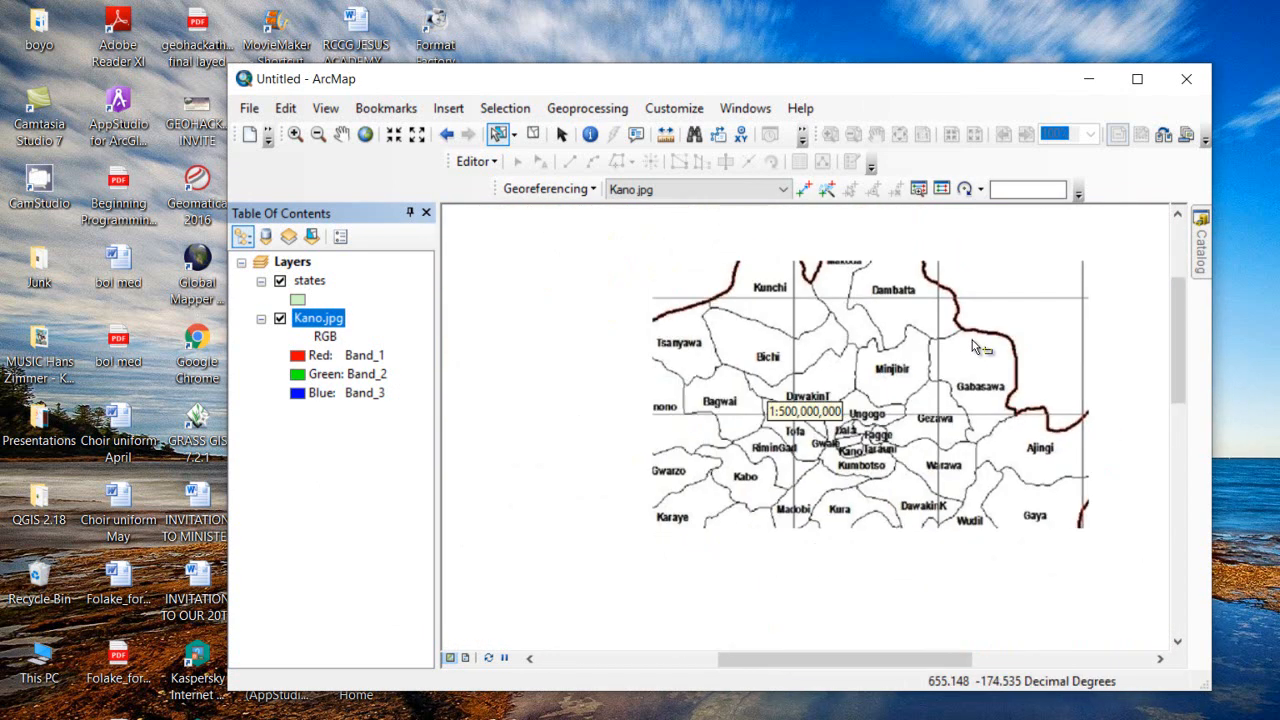
{"action": "scroll", "coordinate": [972, 341], "scroll_direction": "down", "scroll_amount": 4}
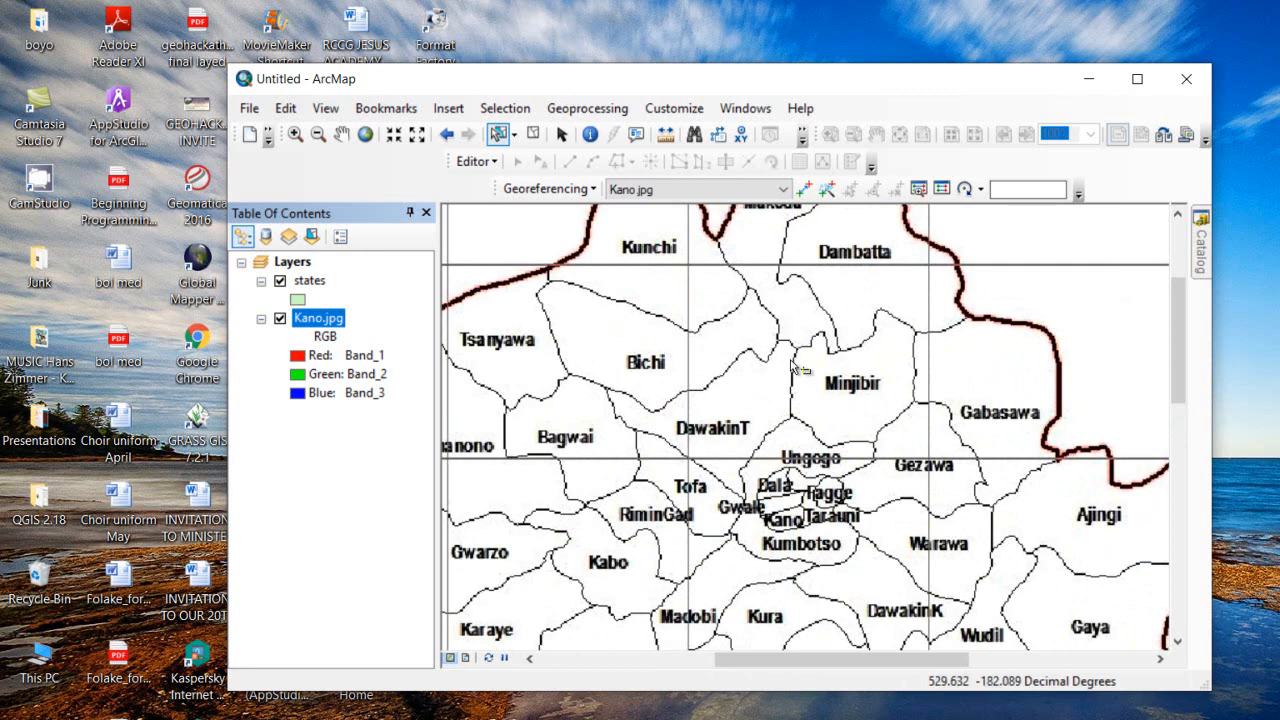
{"action": "scroll", "coordinate": [810, 360], "scroll_direction": "up", "scroll_amount": 3}
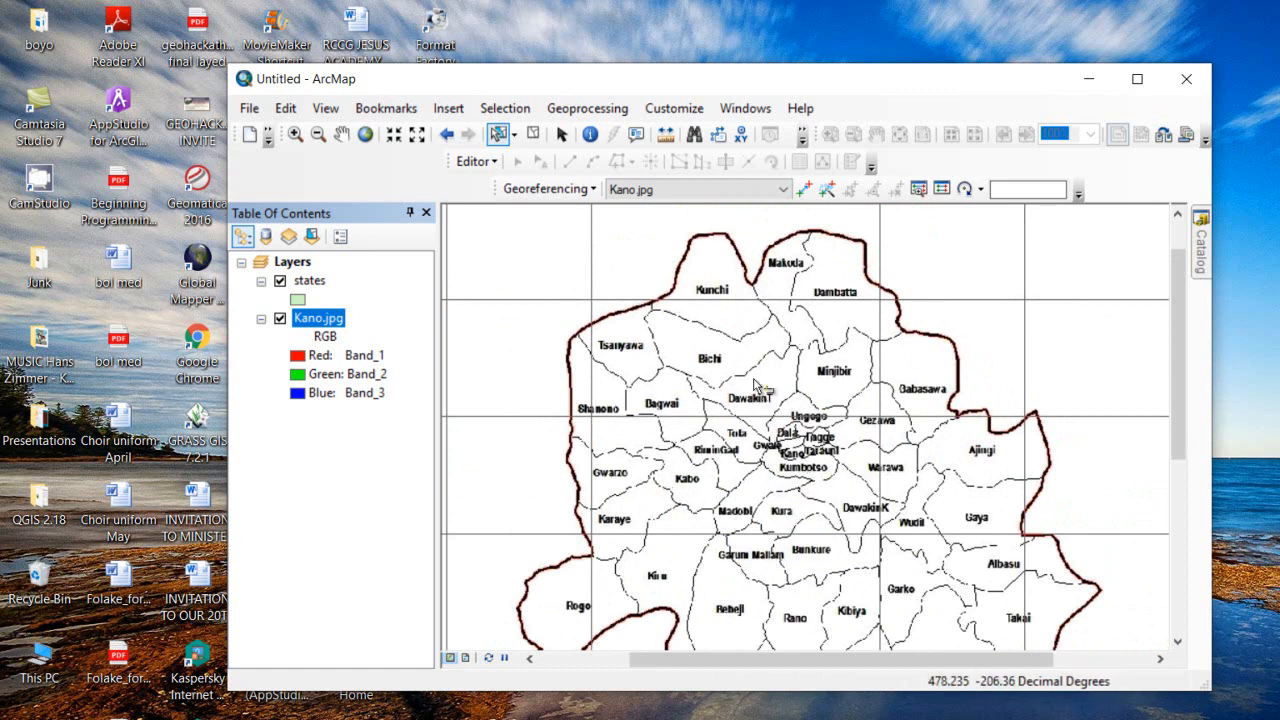
{"action": "scroll", "coordinate": [935, 310], "scroll_direction": "down", "scroll_amount": 2}
{"action": "scroll", "coordinate": [935, 312], "scroll_direction": "up", "scroll_amount": 2}
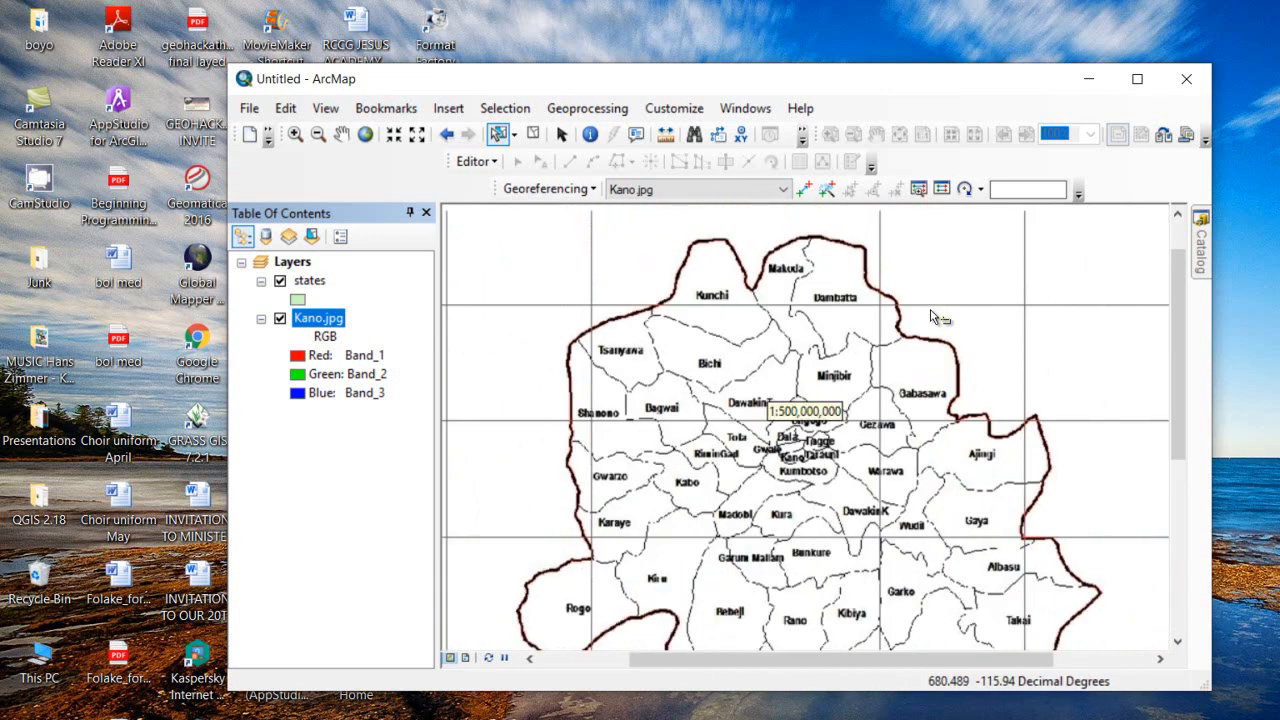
{"action": "right_click", "coordinate": [320, 321]}
{"action": "mouse_move", "coordinate": [417, 410]}
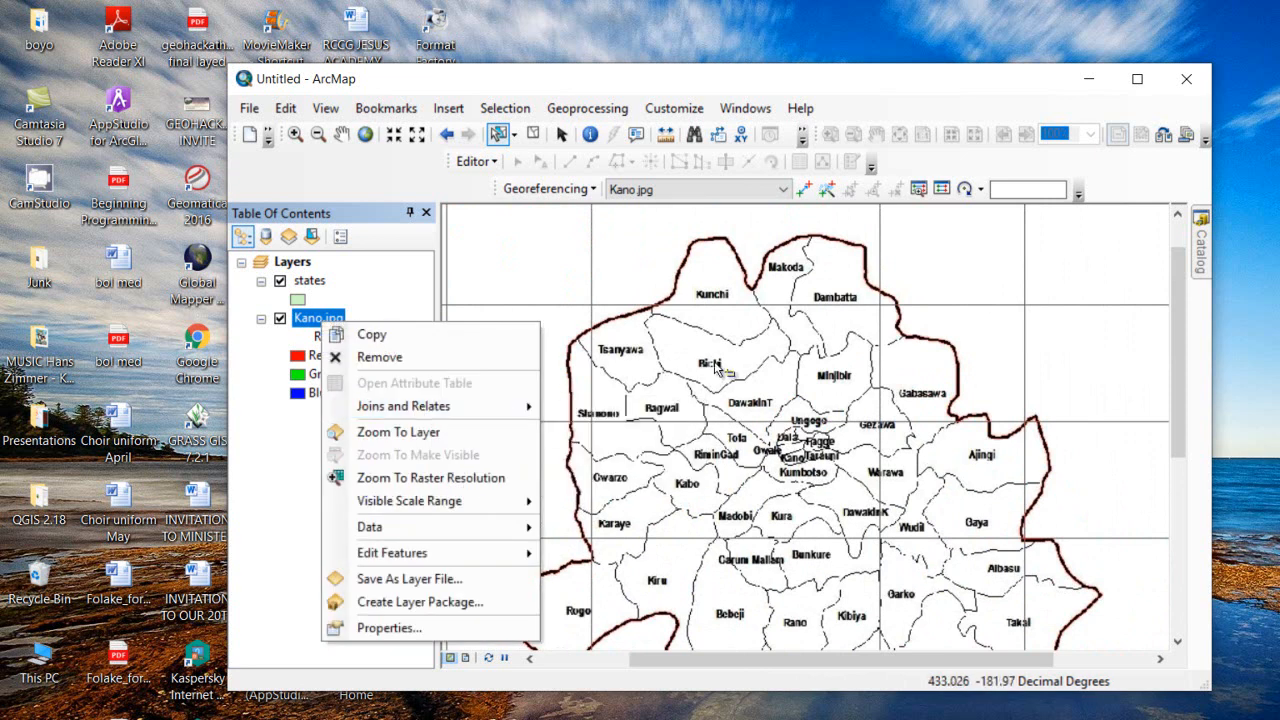
{"action": "left_click", "coordinate": [405, 436]}
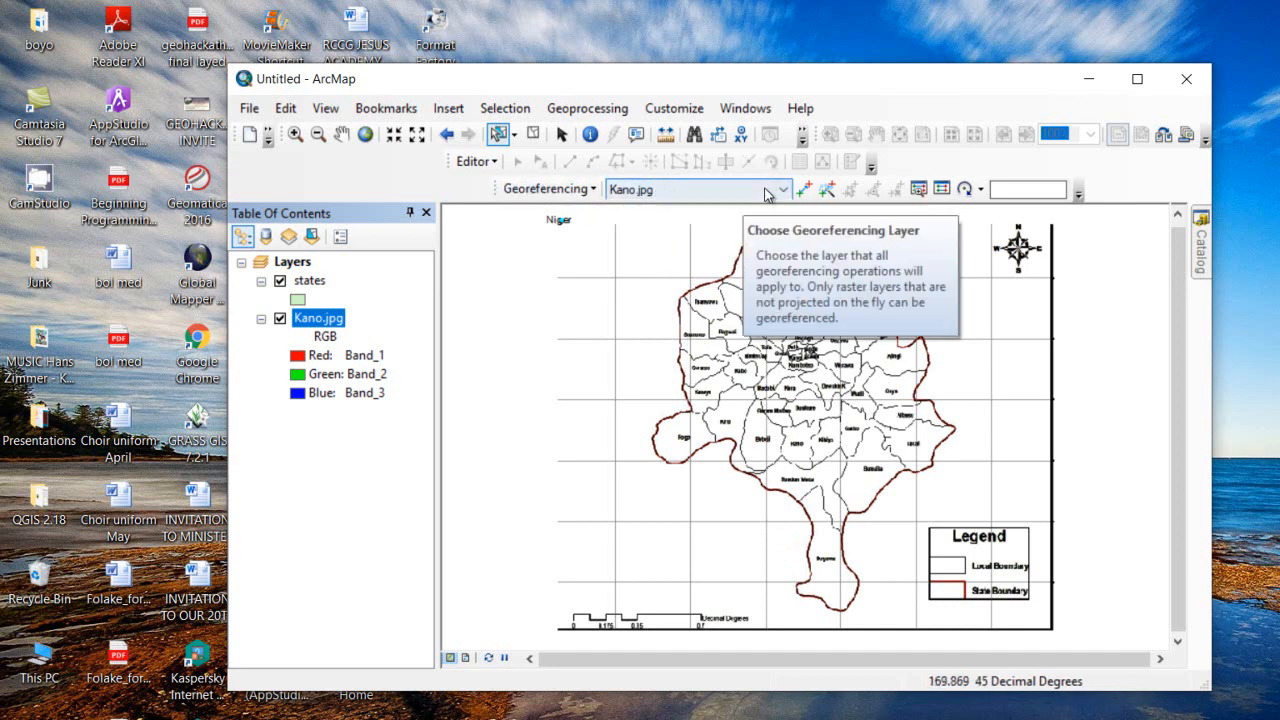
Set Kano.jpg as the georeferencing layer and start adding control points
{"action": "left_click", "coordinate": [716, 192]}
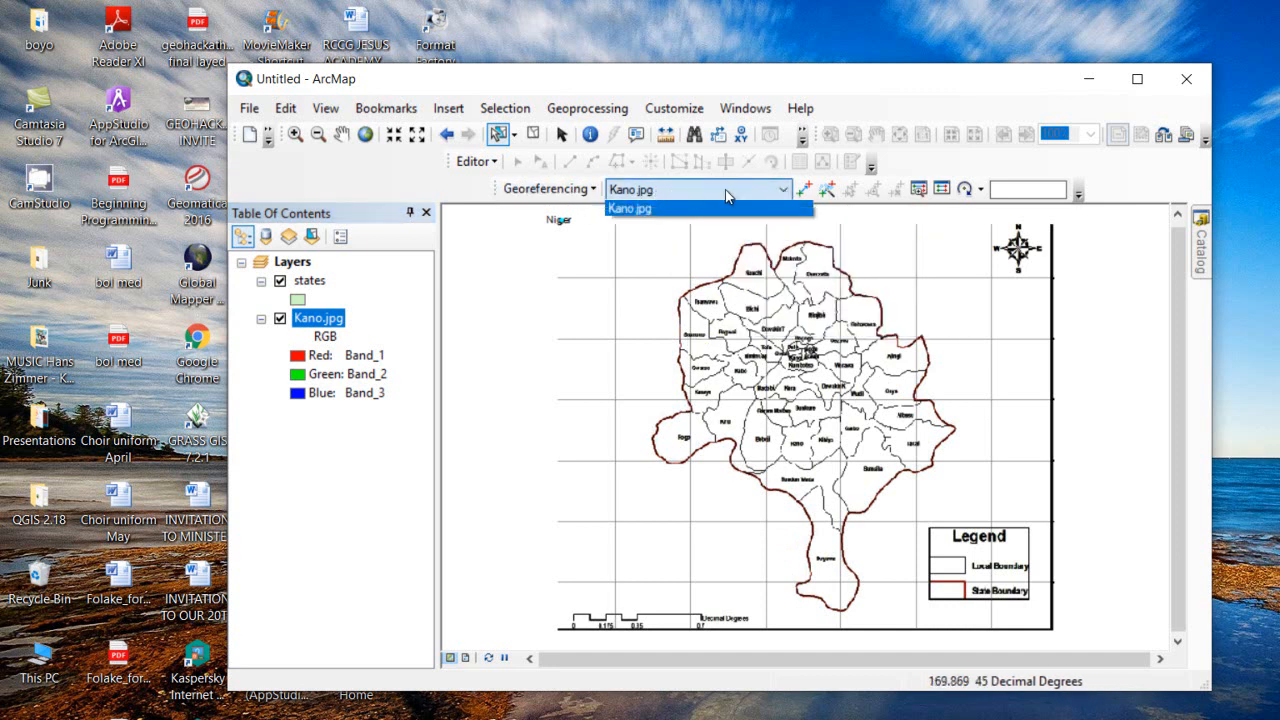
{"action": "left_click", "coordinate": [641, 210]}
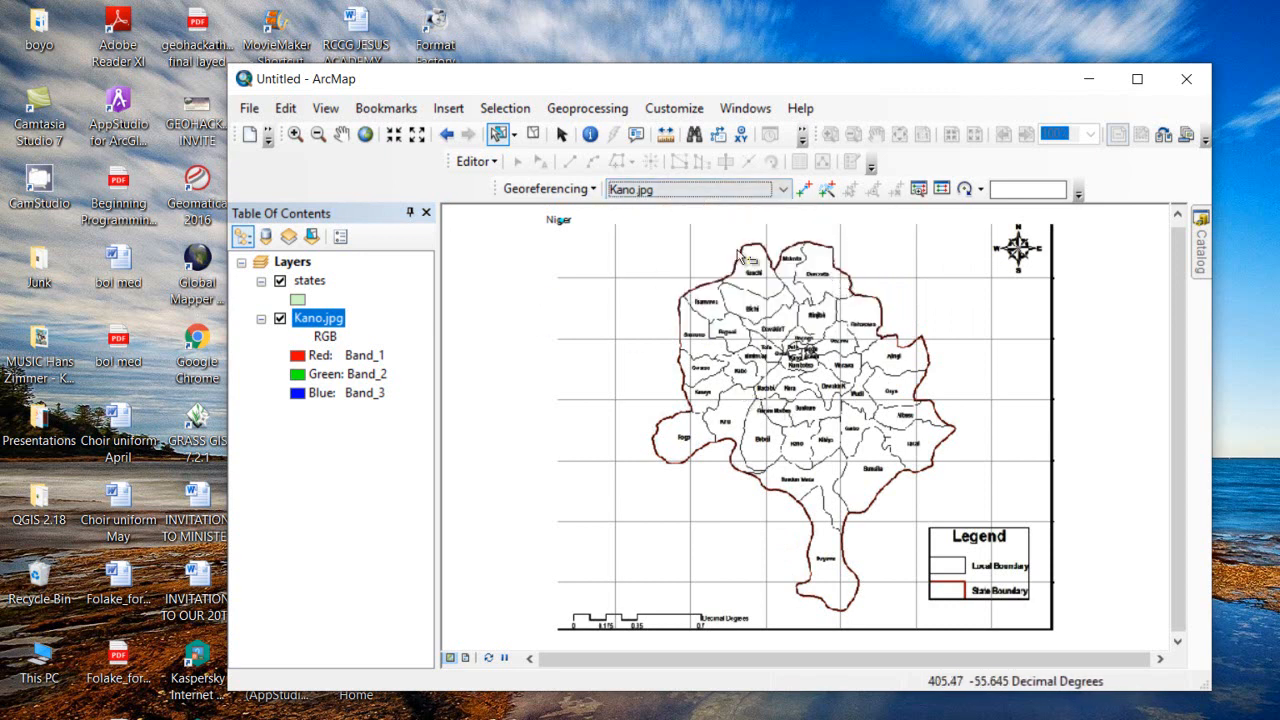
{"action": "left_click", "coordinate": [802, 190]}
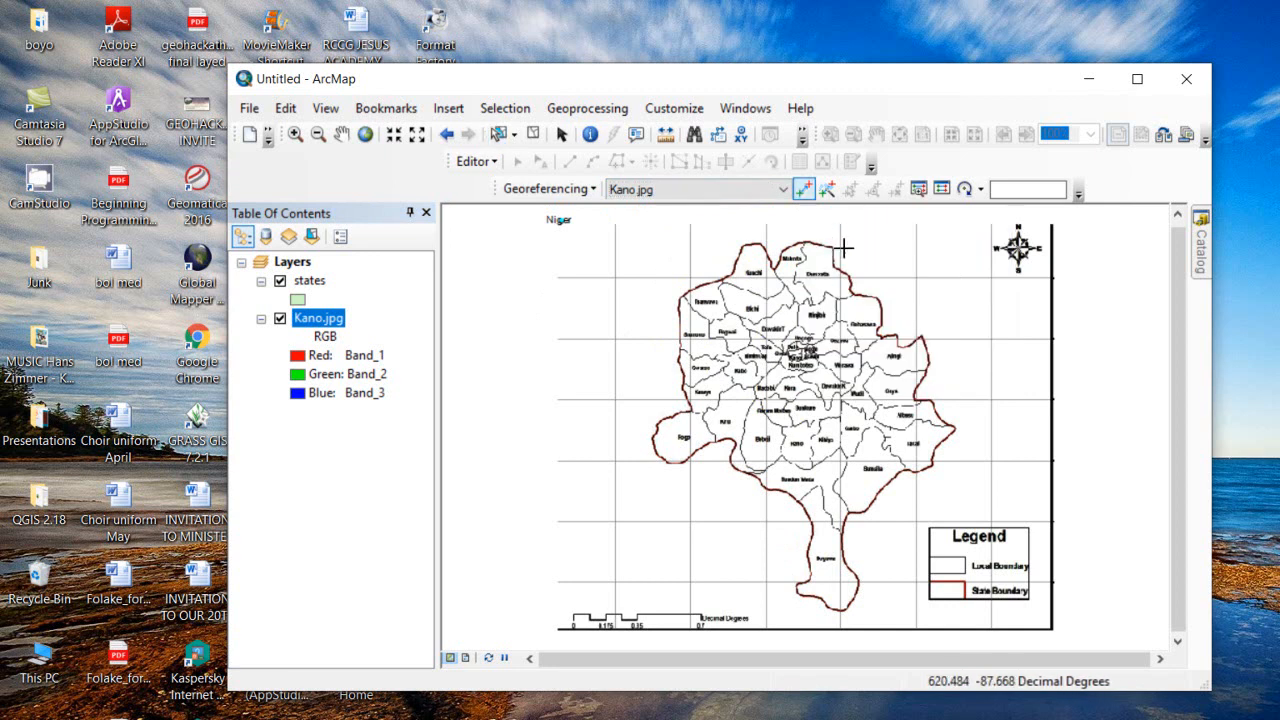
{"action": "scroll", "coordinate": [840, 258], "scroll_direction": "down", "scroll_amount": 5}
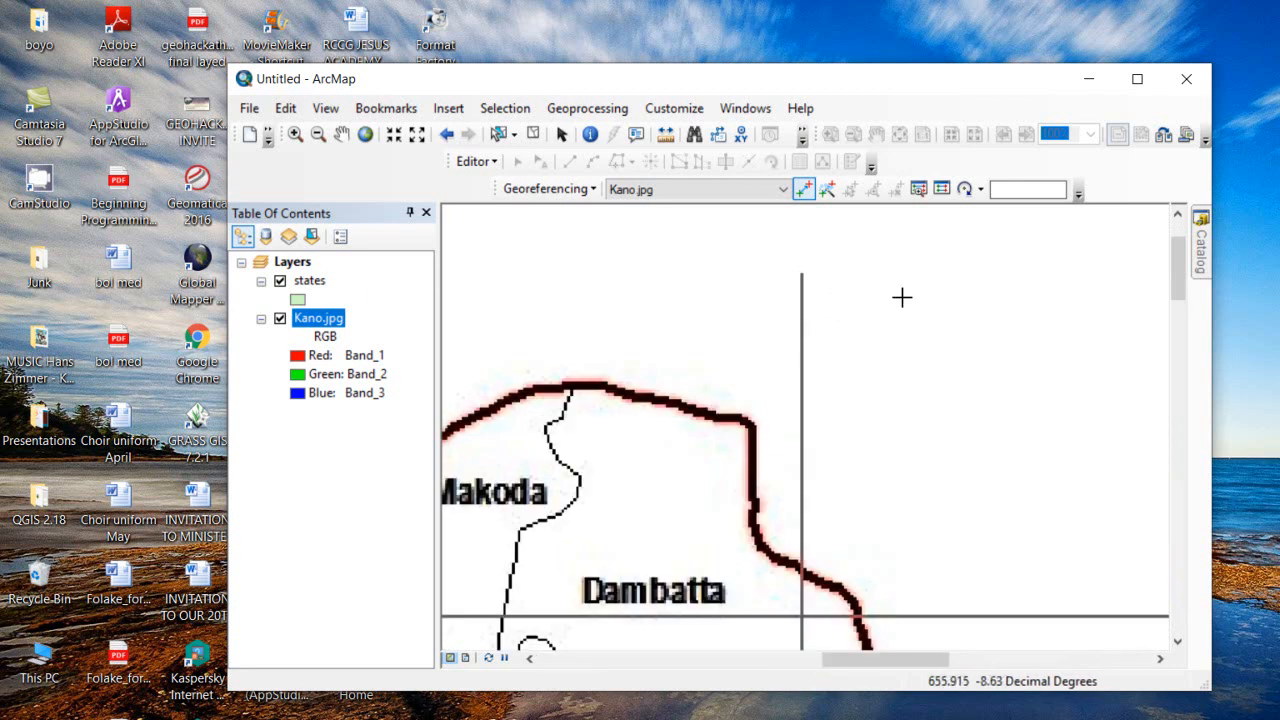
{"action": "scroll", "coordinate": [997, 271], "scroll_direction": "up", "scroll_amount": 3}
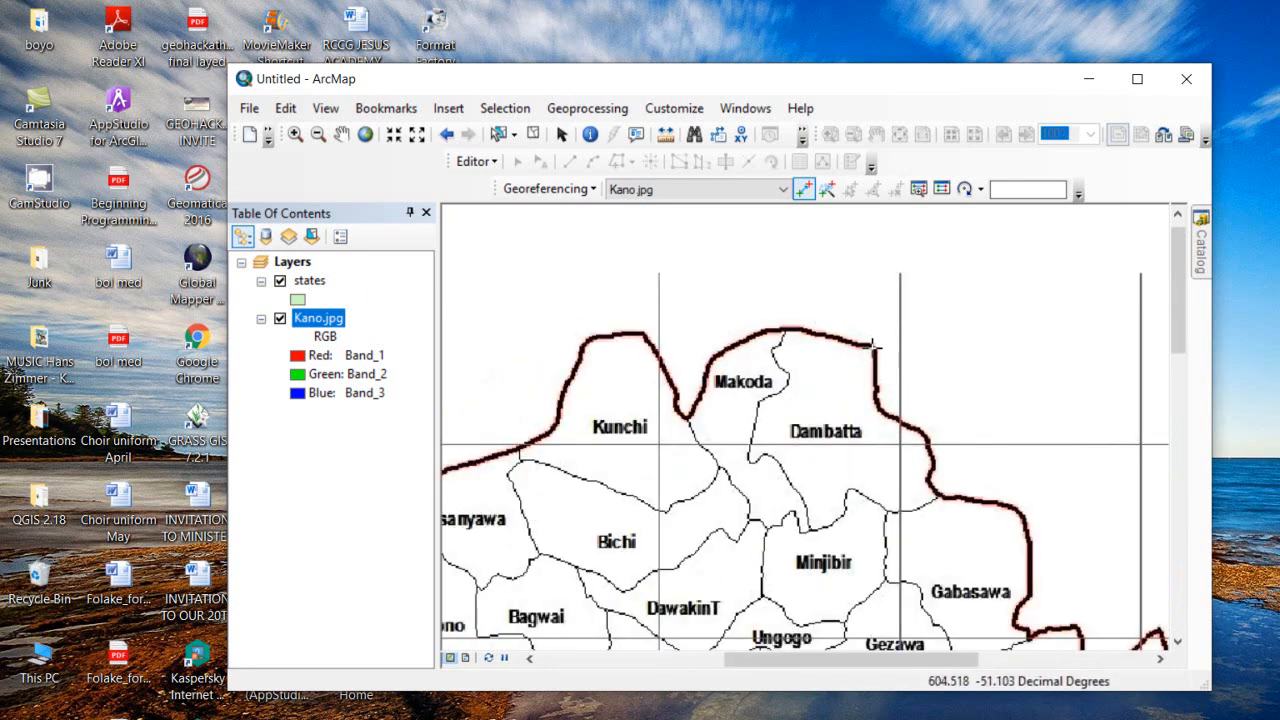
Mark the first source point at the scan's boundary corner near Dambatta
{"action": "right_click", "coordinate": [309, 281]}
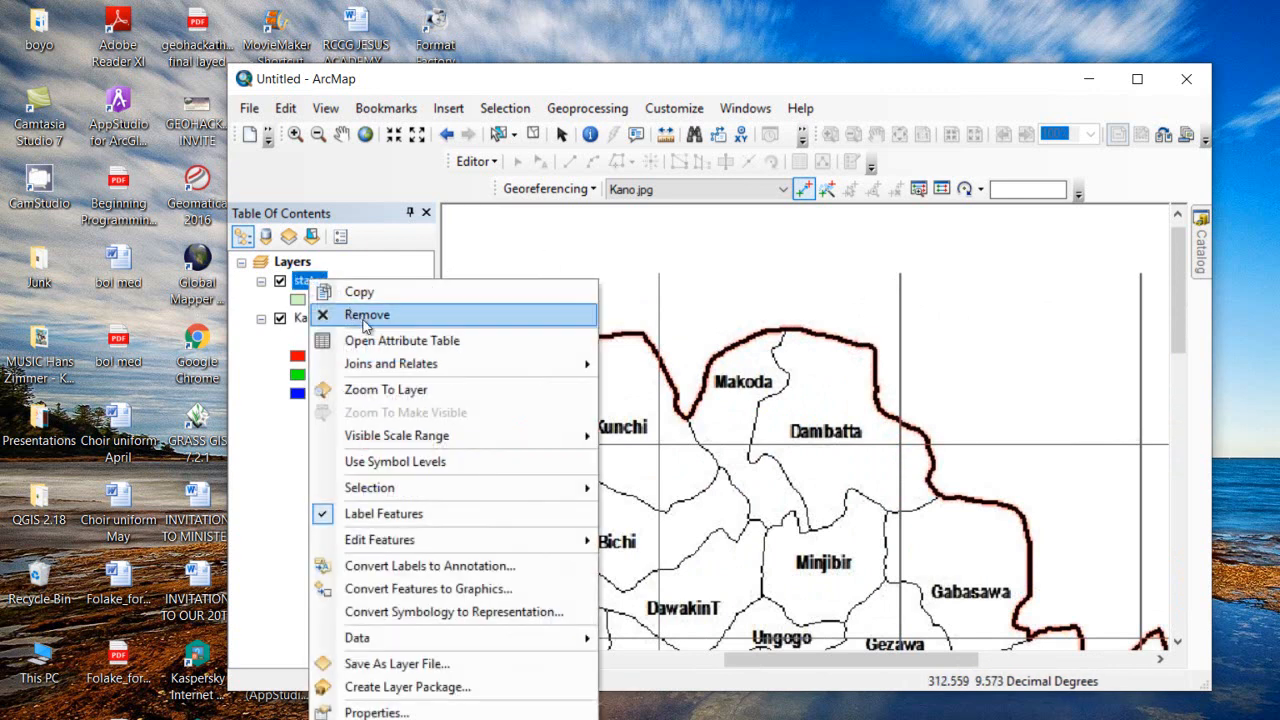
{"action": "left_click", "coordinate": [409, 390]}
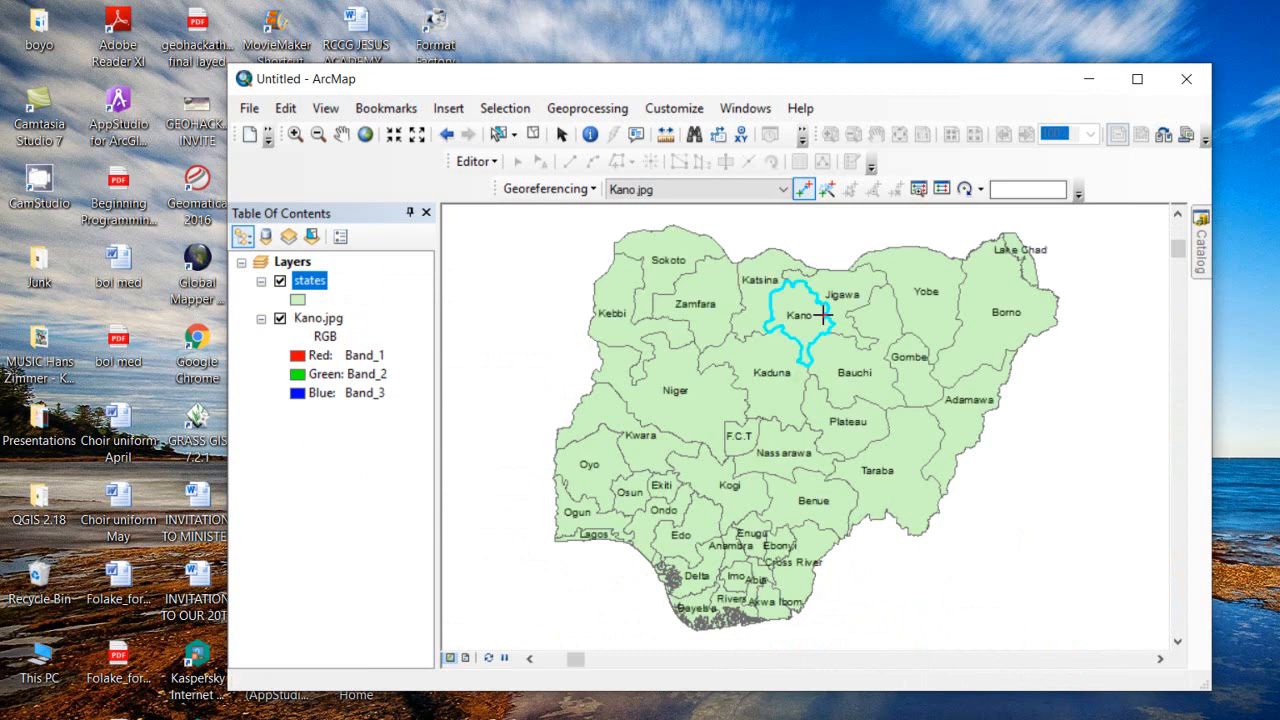
{"action": "scroll", "coordinate": [820, 271], "scroll_direction": "up", "scroll_amount": 5}
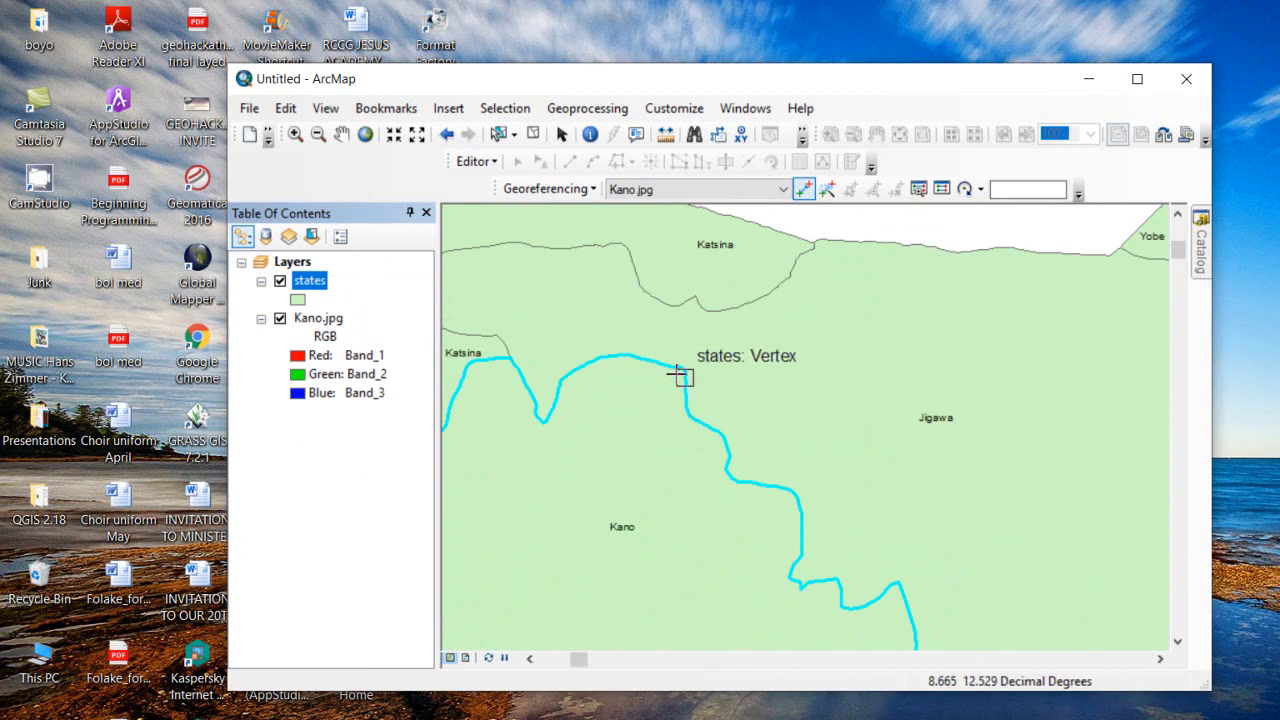
{"action": "right_click", "coordinate": [316, 318]}
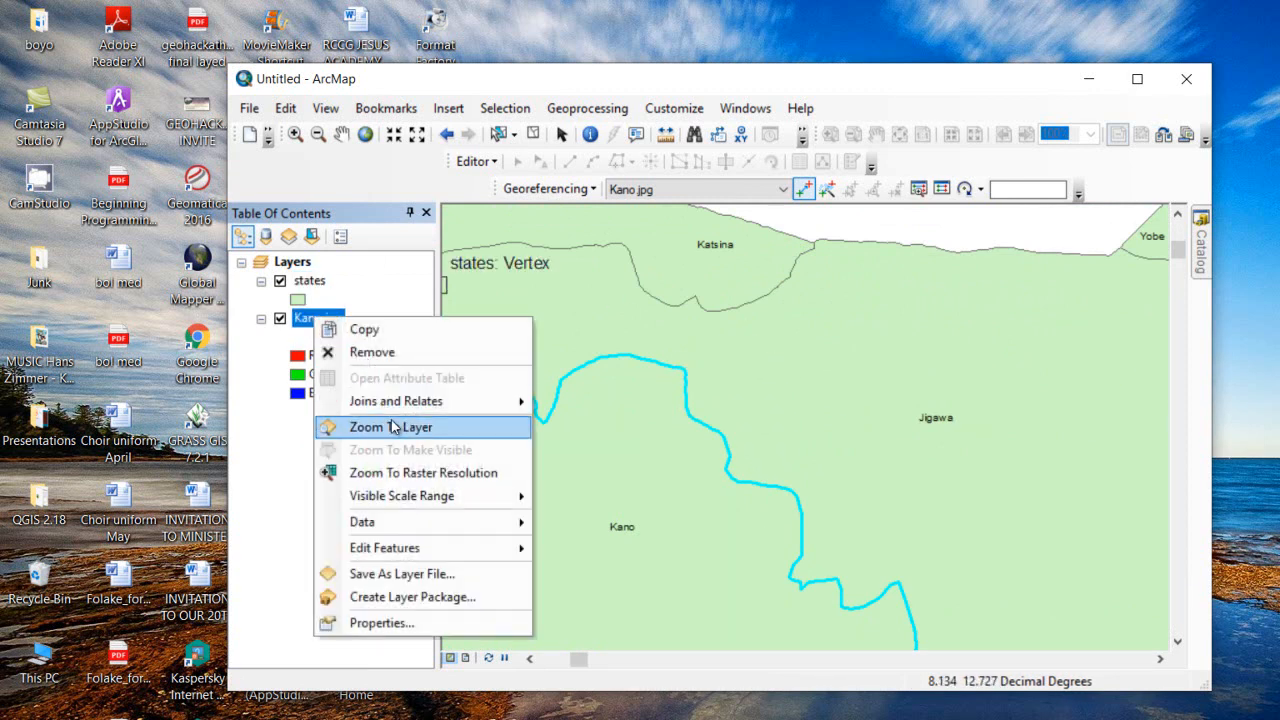
{"action": "left_click", "coordinate": [392, 426]}
{"action": "scroll", "coordinate": [835, 290], "scroll_direction": "down", "scroll_amount": 5}
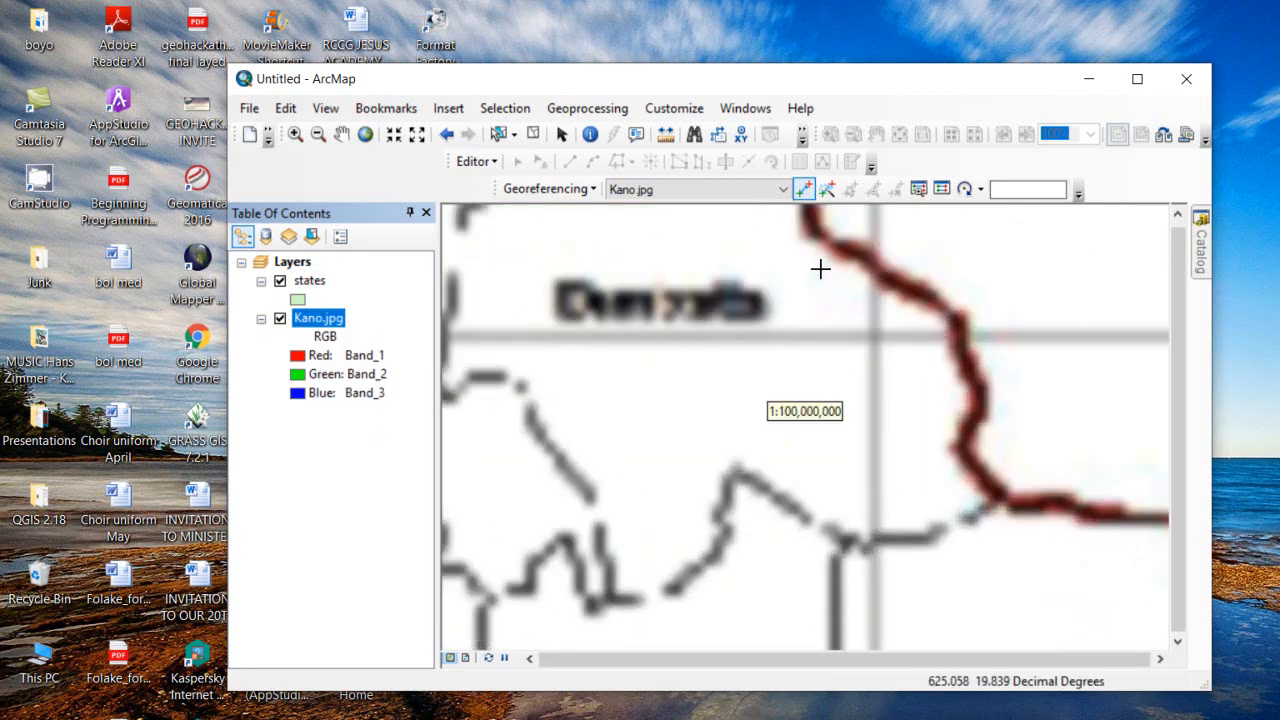
{"action": "key", "text": "Up"}
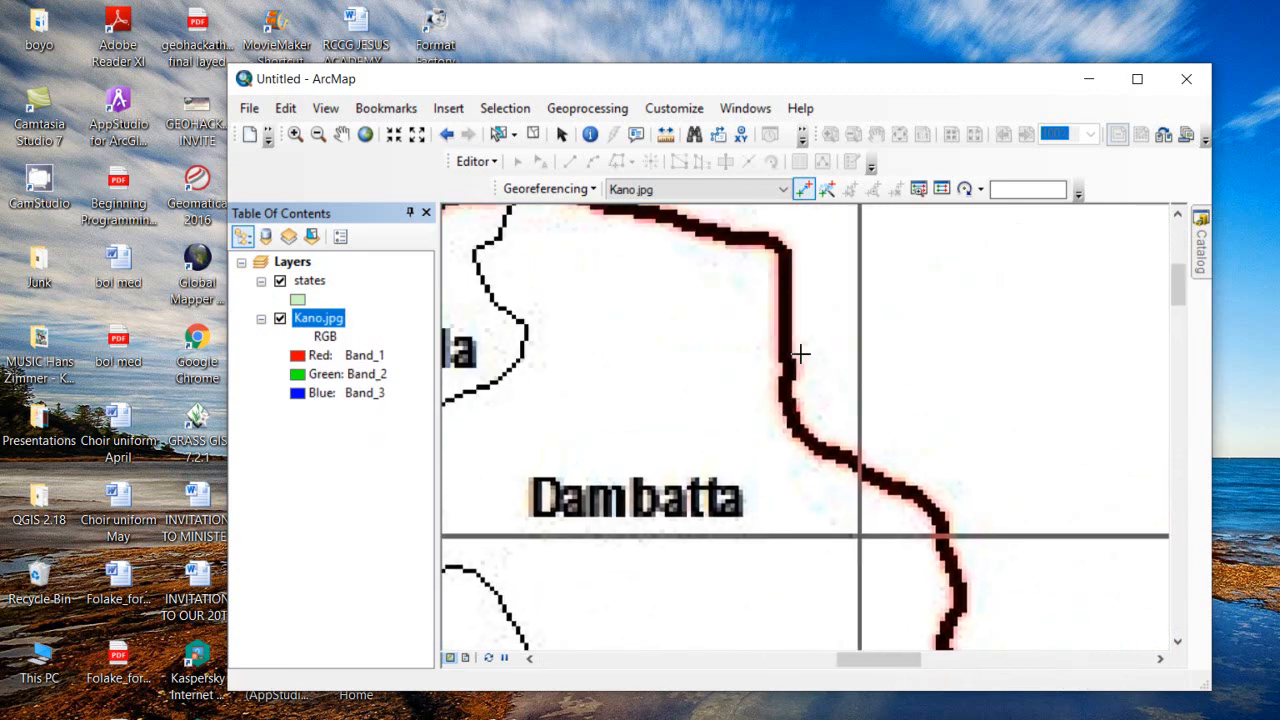
{"action": "left_click", "coordinate": [778, 244]}
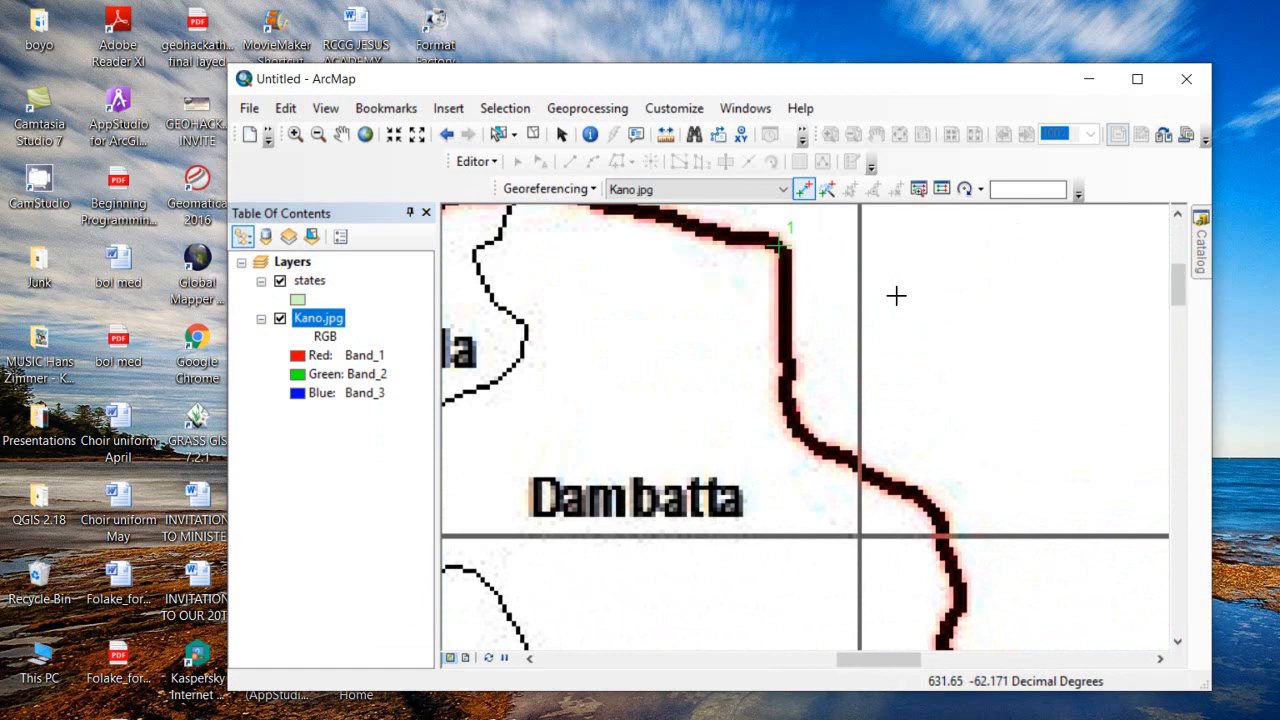
{"action": "key", "text": "Escape"}
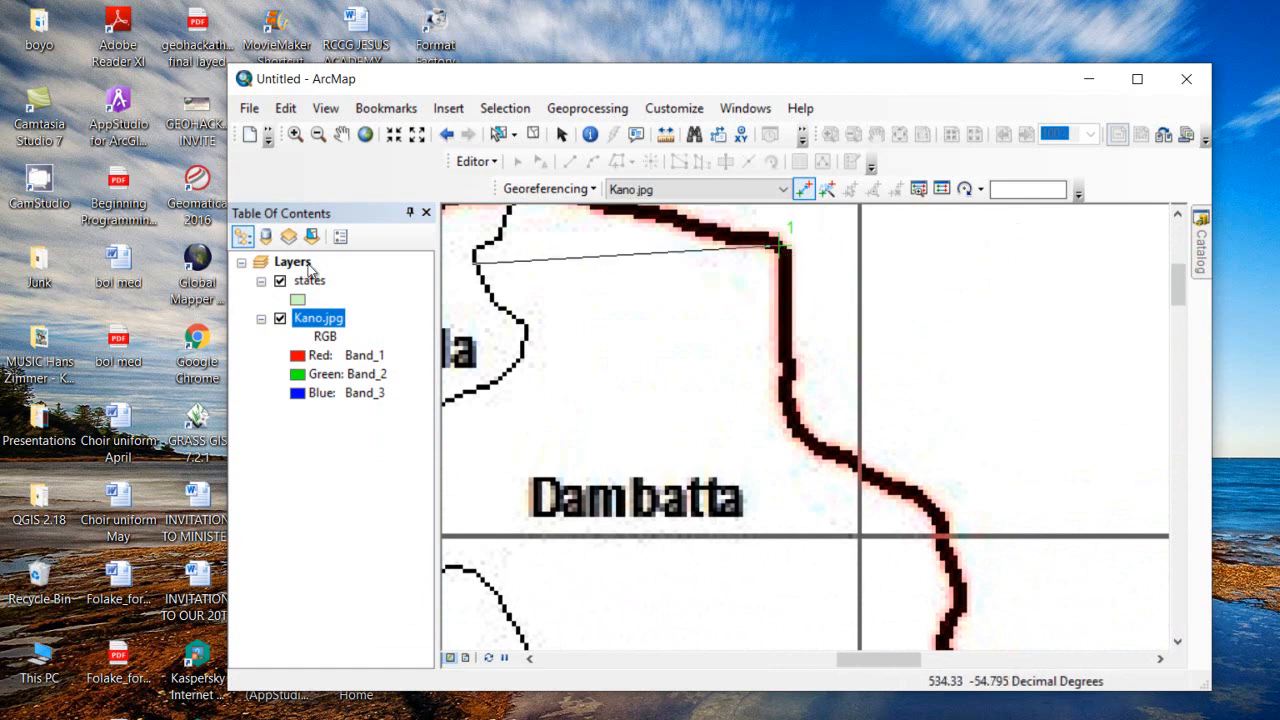
Link control point 1 to the matching Kano vertex on the states layer
{"action": "right_click", "coordinate": [309, 283]}
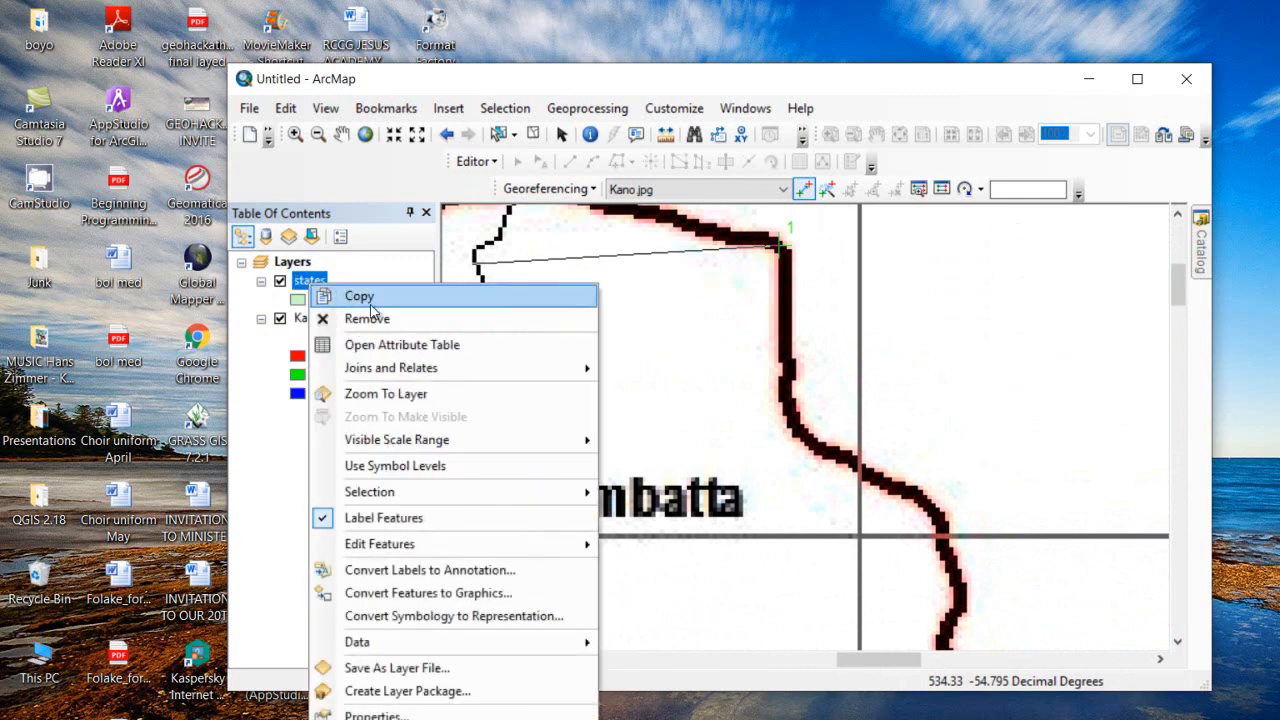
{"action": "left_click", "coordinate": [381, 393]}
{"action": "scroll", "coordinate": [820, 284], "scroll_direction": "up", "scroll_amount": 3}
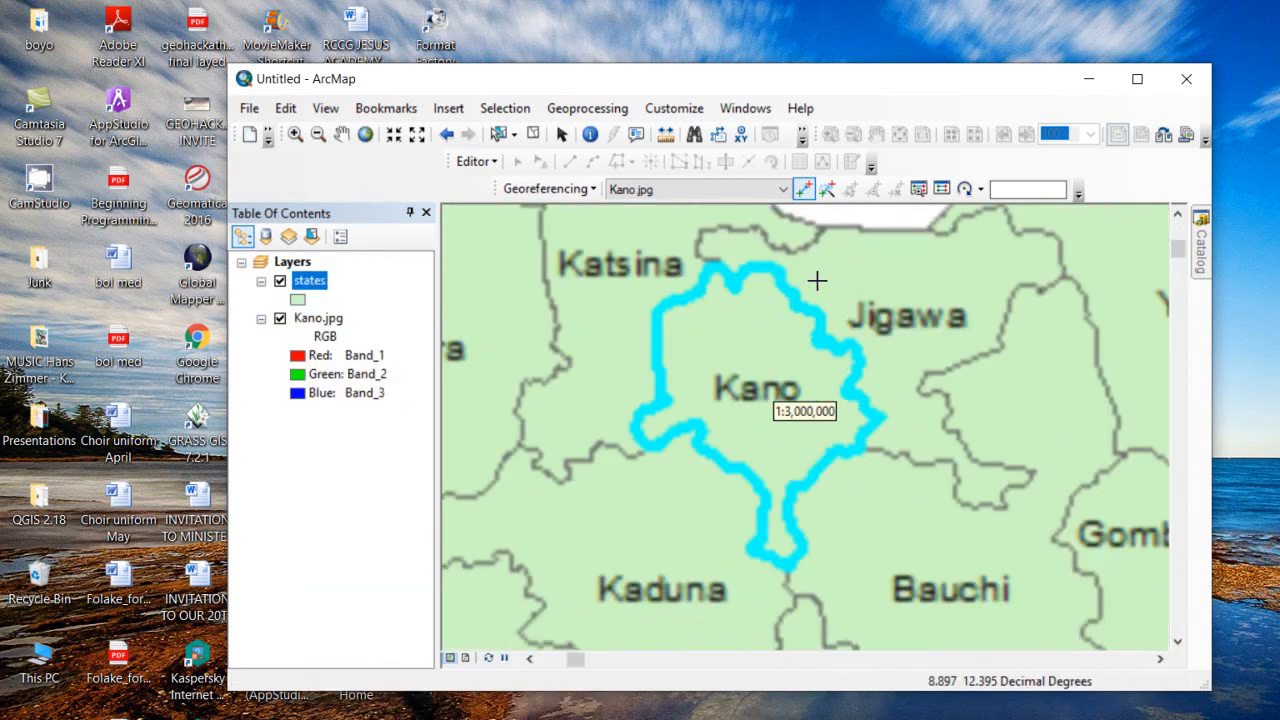
{"action": "scroll", "coordinate": [768, 240], "scroll_direction": "up", "scroll_amount": 3}
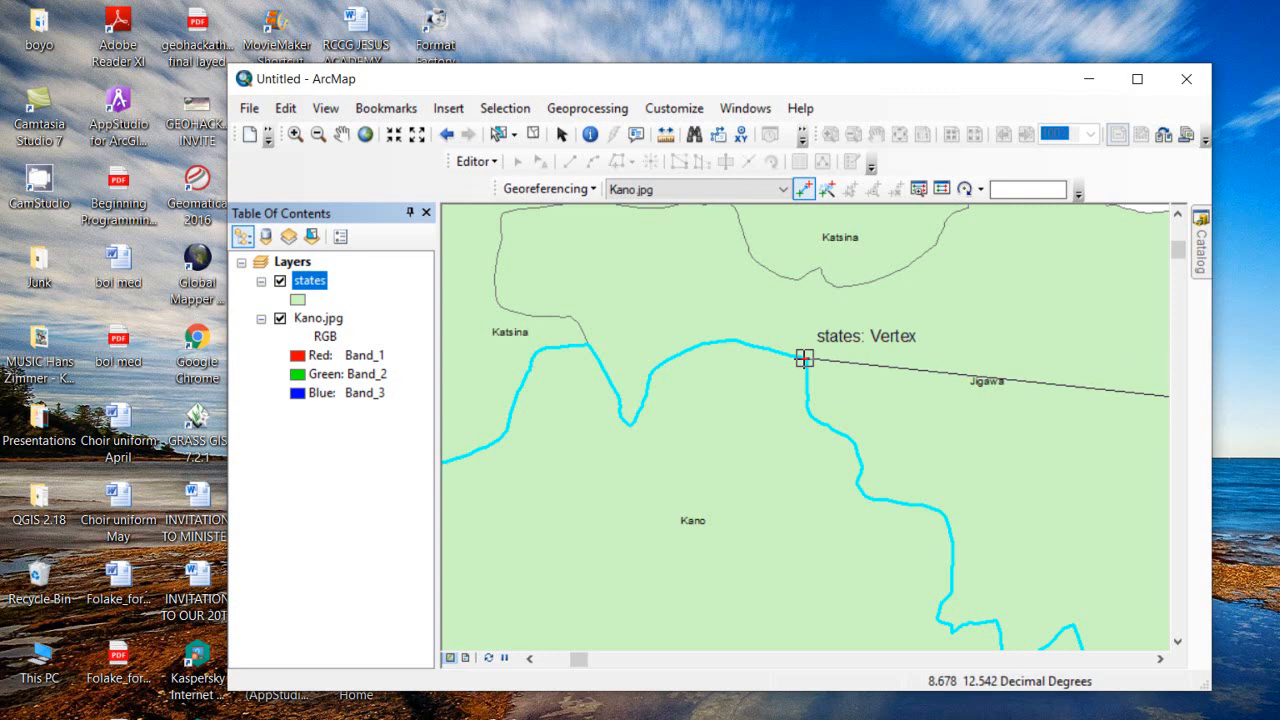
{"action": "left_click", "coordinate": [804, 358]}
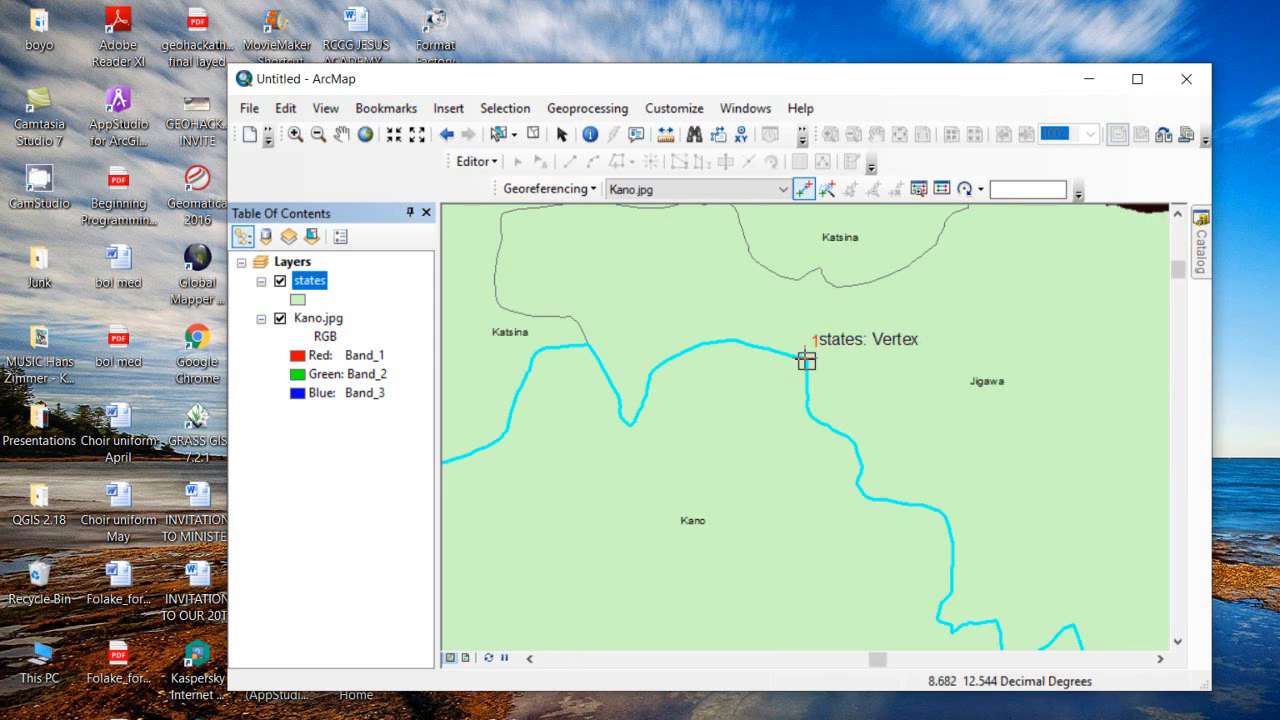
{"action": "scroll", "coordinate": [802, 358], "scroll_direction": "down", "scroll_amount": 3}
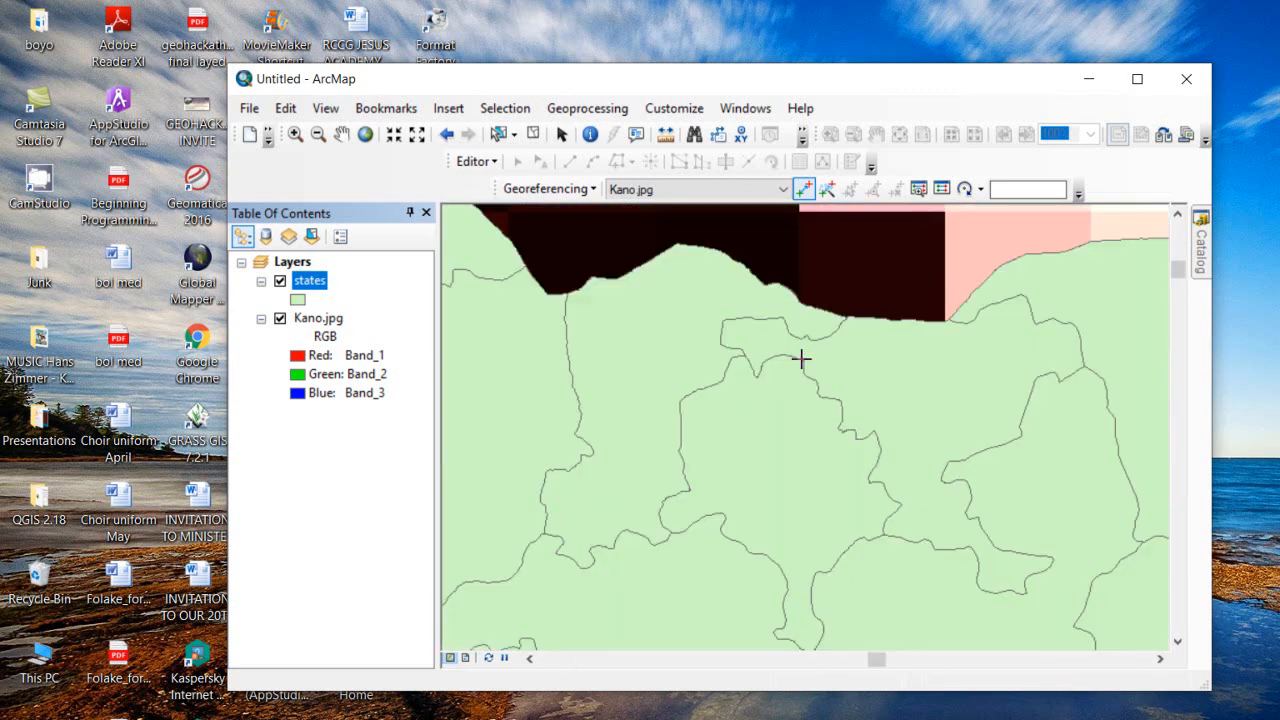
{"action": "scroll", "coordinate": [802, 356], "scroll_direction": "down", "scroll_amount": 2}
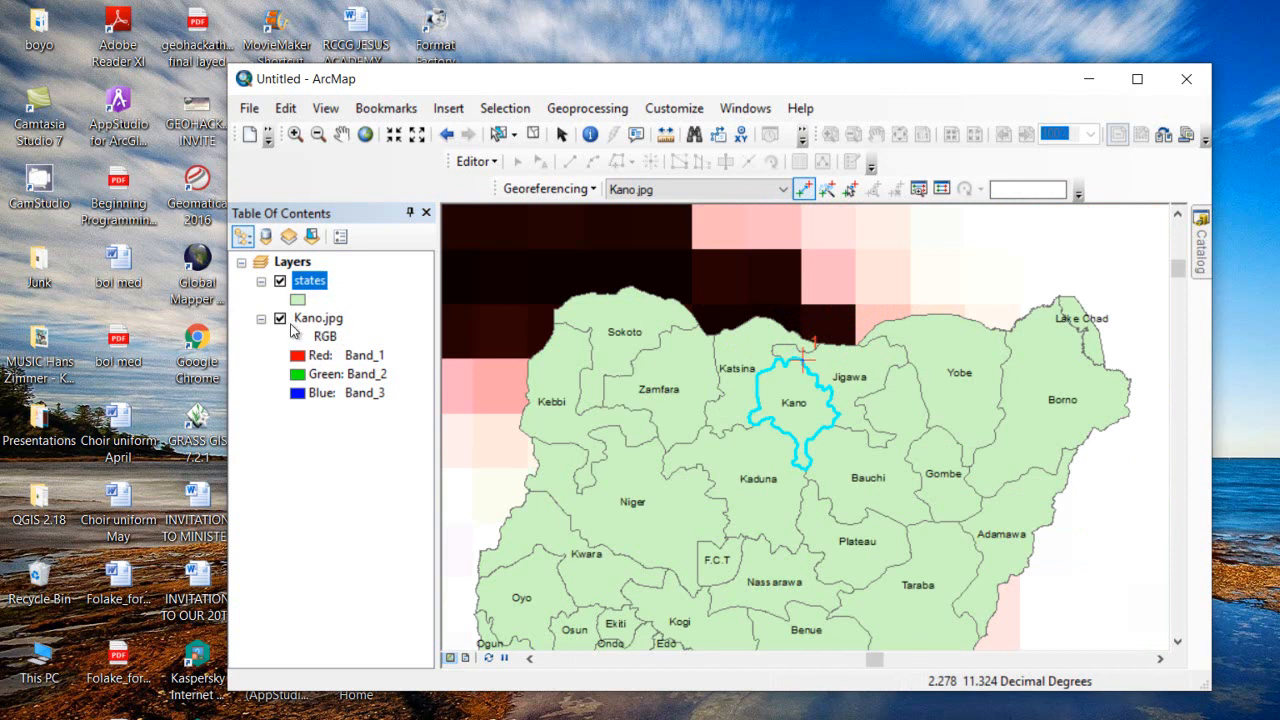
Hide the states layer and mark a second source point on the scan's boundary near Rogo
{"action": "left_click", "coordinate": [303, 284]}
{"action": "left_click", "coordinate": [280, 283]}
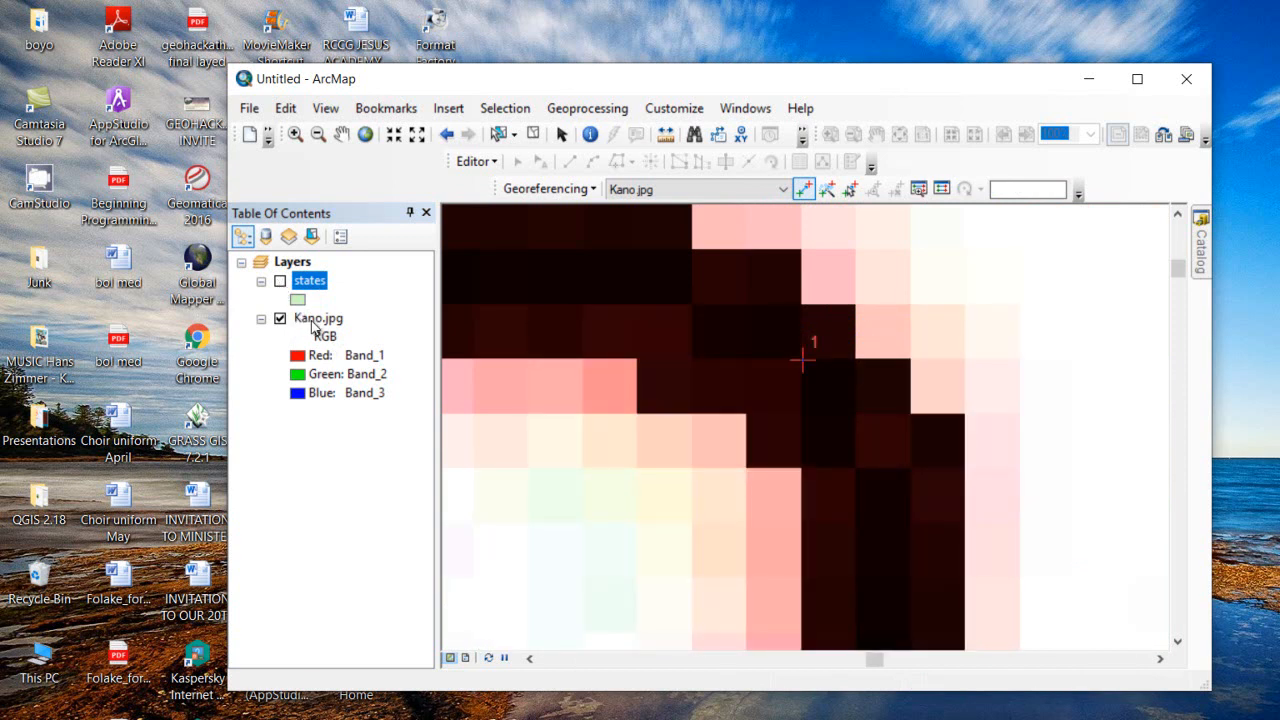
{"action": "right_click", "coordinate": [312, 320]}
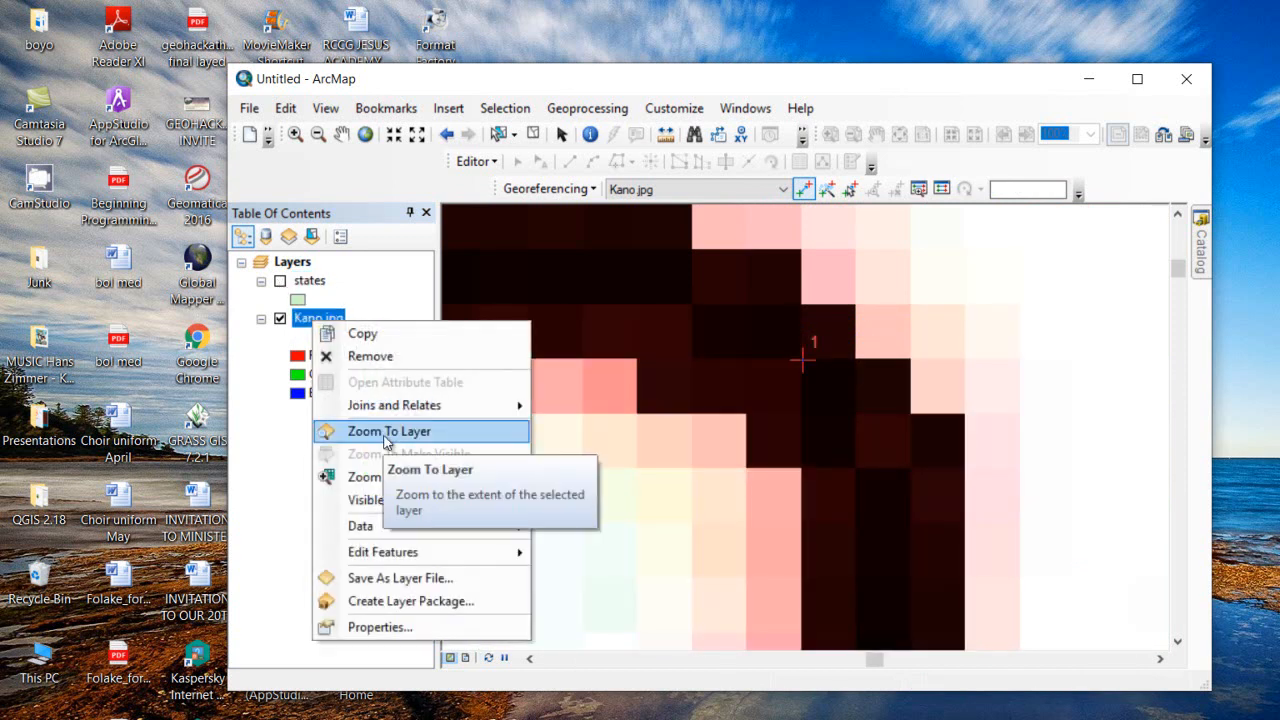
{"action": "left_click", "coordinate": [386, 440]}
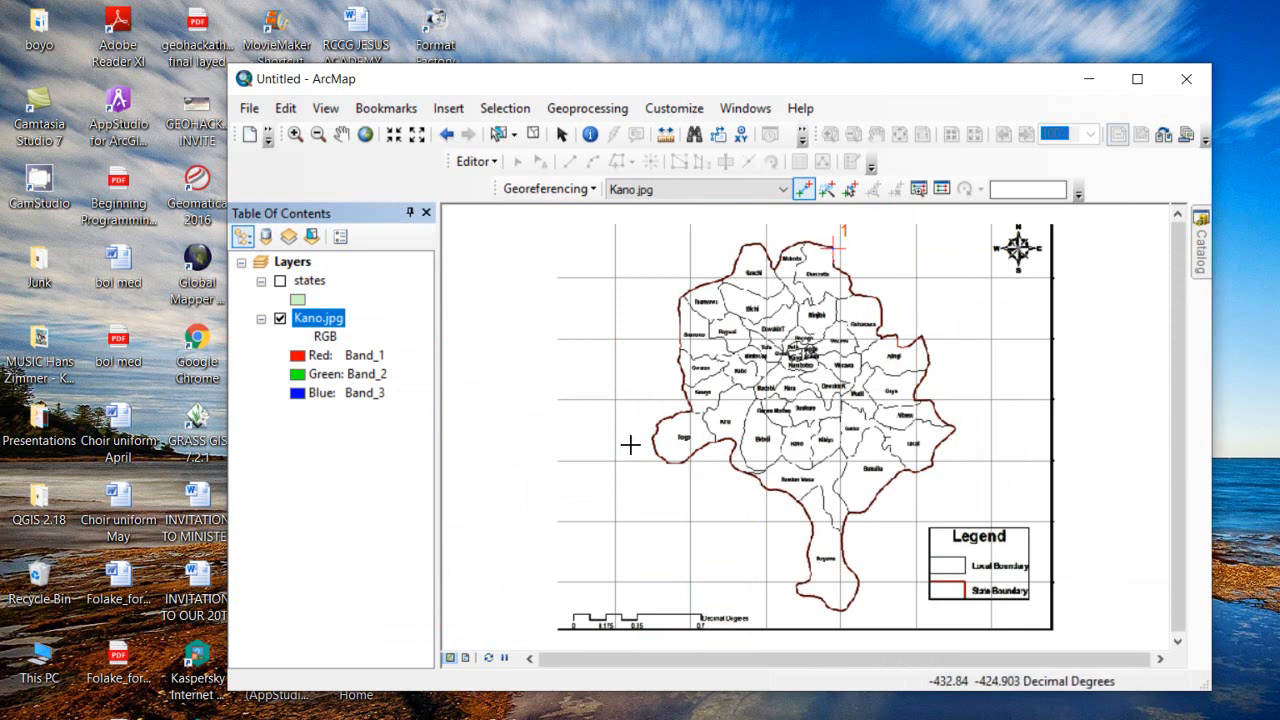
{"action": "scroll", "coordinate": [640, 440], "scroll_direction": "up", "scroll_amount": 5}
{"action": "scroll", "coordinate": [732, 374], "scroll_direction": "up", "scroll_amount": 3}
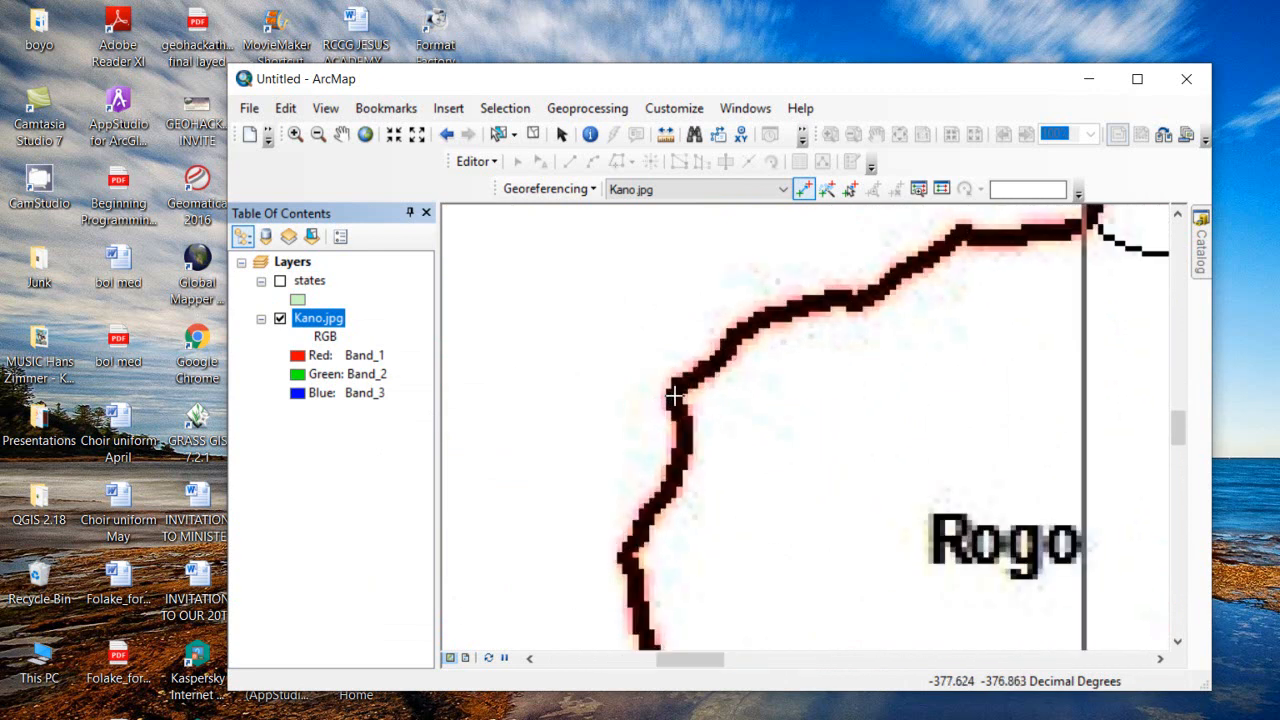
{"action": "left_click", "coordinate": [675, 396]}
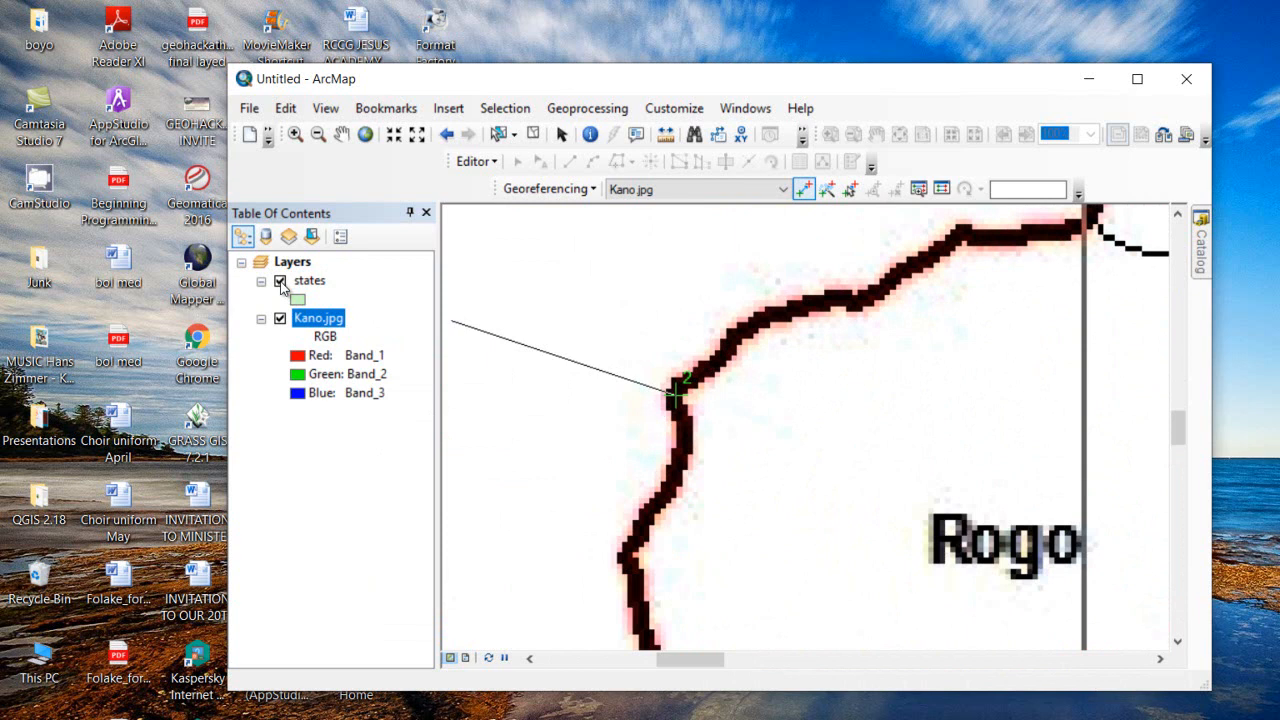
Link control point 2 to a vertex on Kano's western state boundary
{"action": "right_click", "coordinate": [312, 286]}
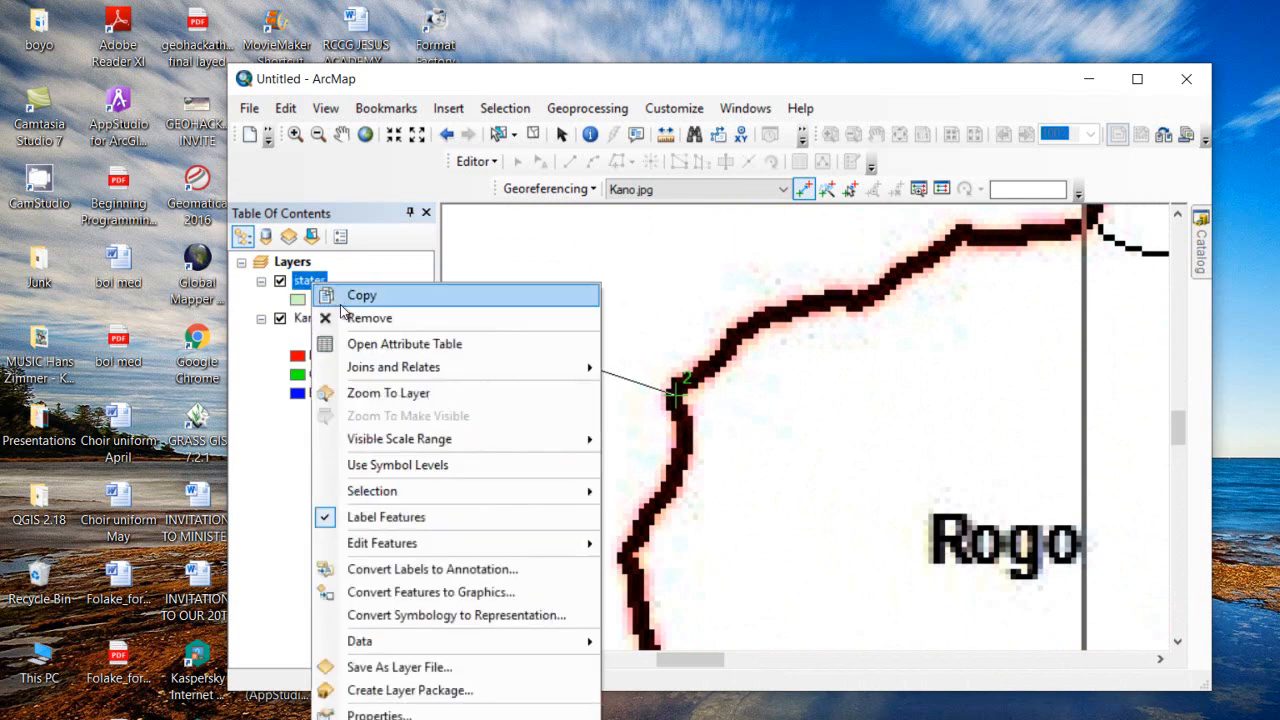
{"action": "left_click", "coordinate": [388, 393]}
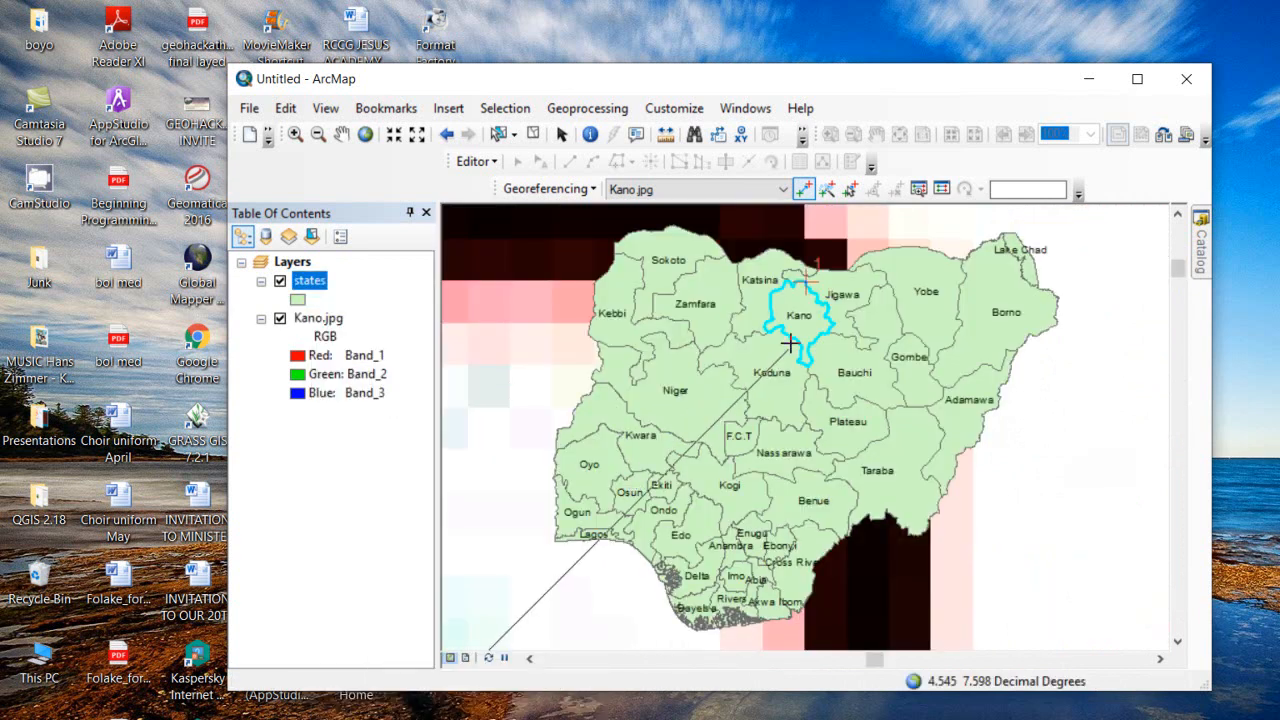
{"action": "scroll", "coordinate": [848, 320], "scroll_direction": "down", "scroll_amount": 3}
{"action": "scroll", "coordinate": [770, 315], "scroll_direction": "down", "scroll_amount": 3}
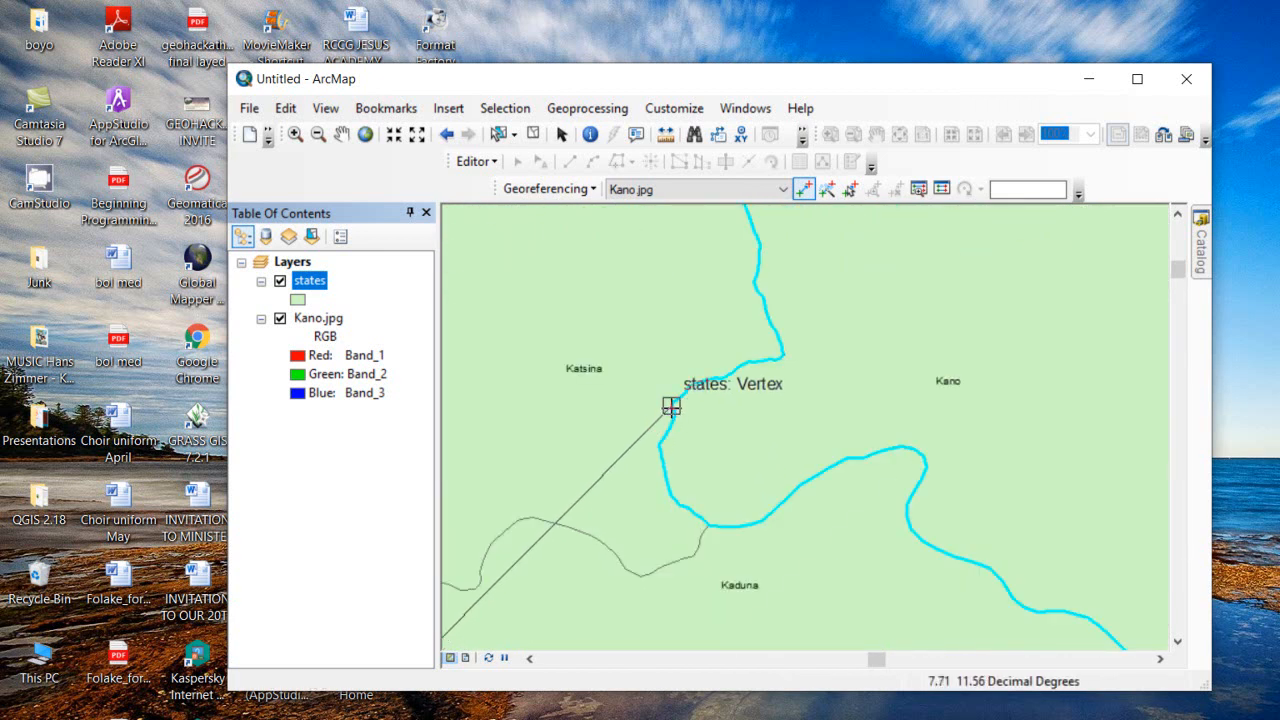
{"action": "left_click", "coordinate": [671, 406]}
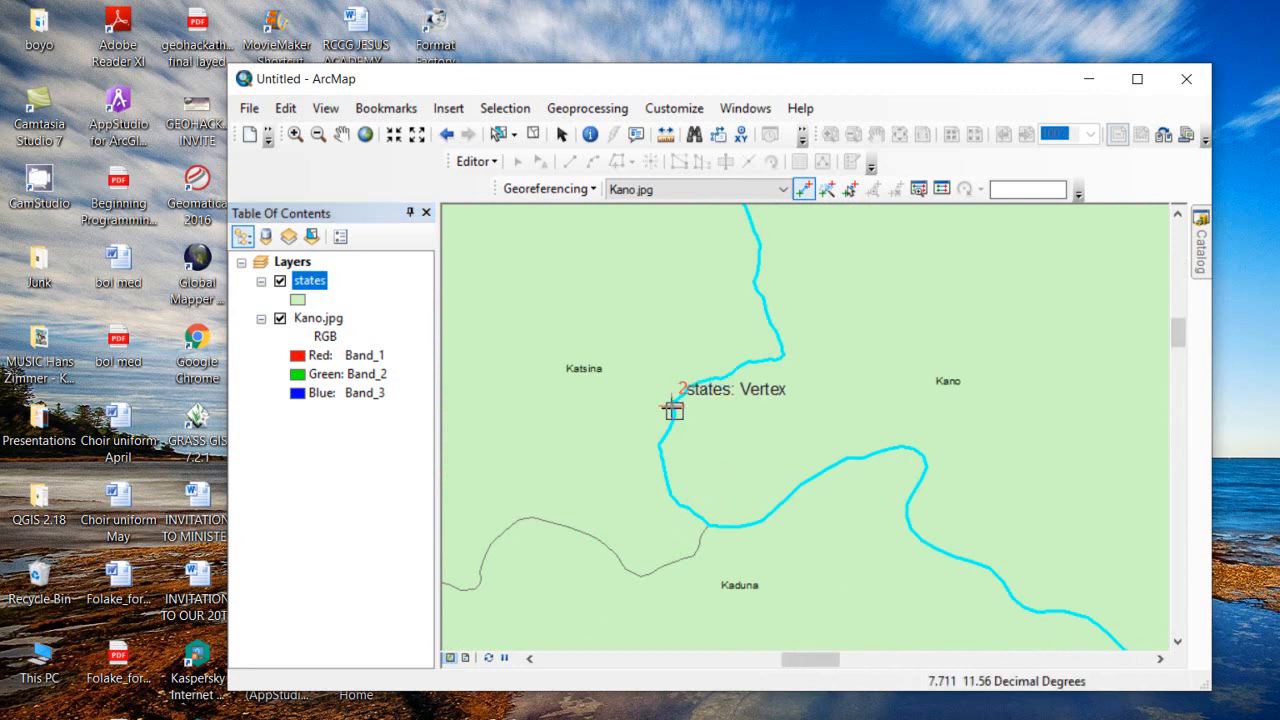
{"action": "scroll", "coordinate": [716, 424], "scroll_direction": "up", "scroll_amount": 2}
{"action": "scroll", "coordinate": [718, 425], "scroll_direction": "up", "scroll_amount": 1}
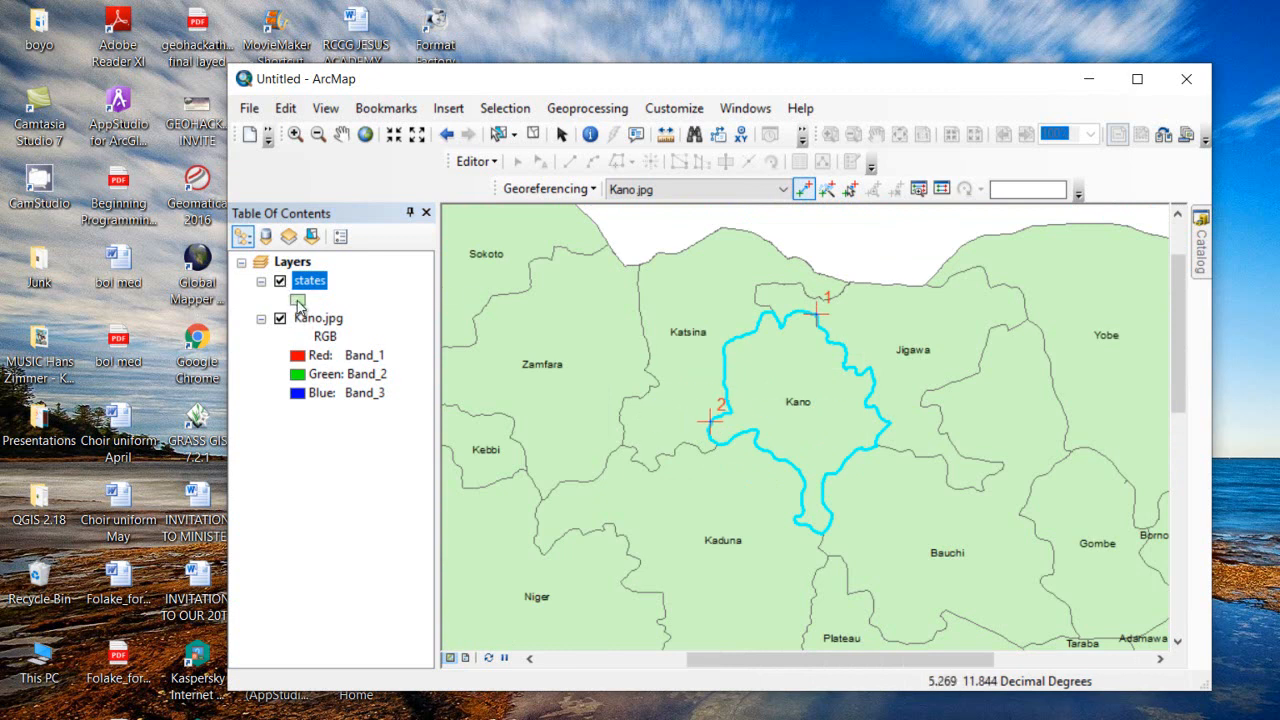
{"action": "left_click", "coordinate": [297, 300]}
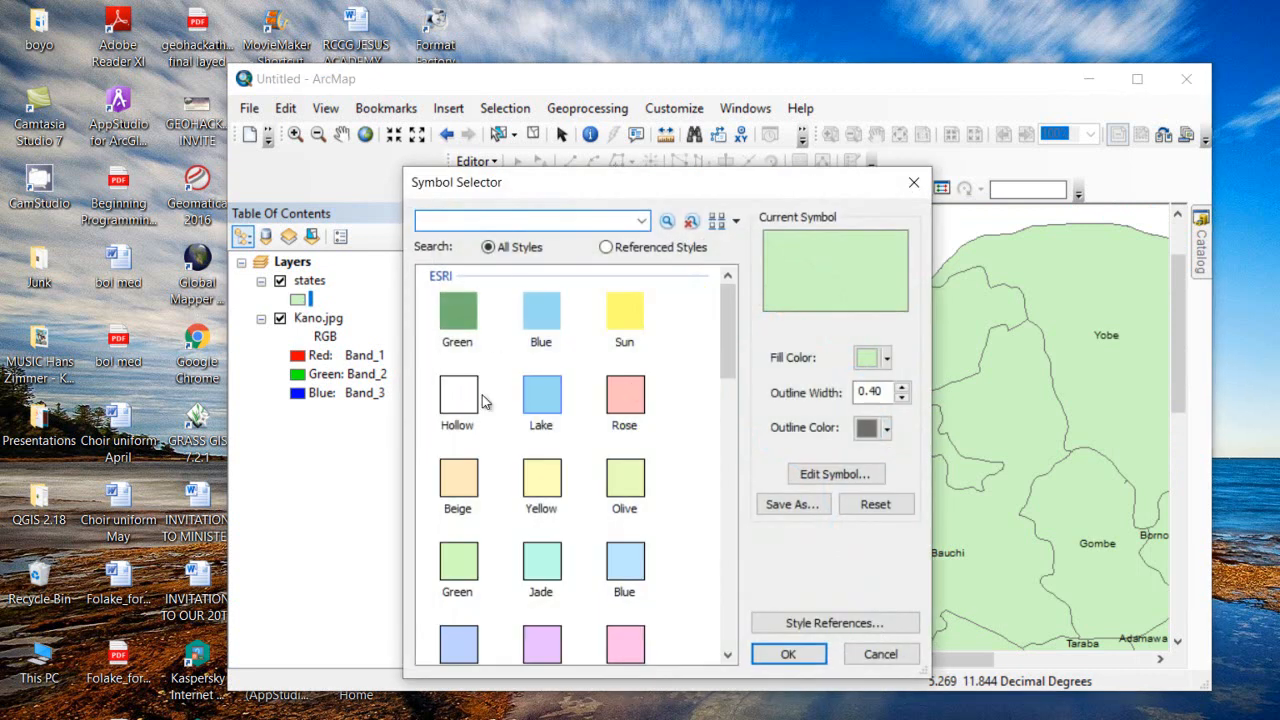
Set the states symbol to Hollow with a red outline of width 3
{"action": "left_click", "coordinate": [458, 395]}
{"action": "left_click", "coordinate": [902, 387]}
{"action": "left_click", "coordinate": [902, 387]}
{"action": "left_click", "coordinate": [886, 428]}
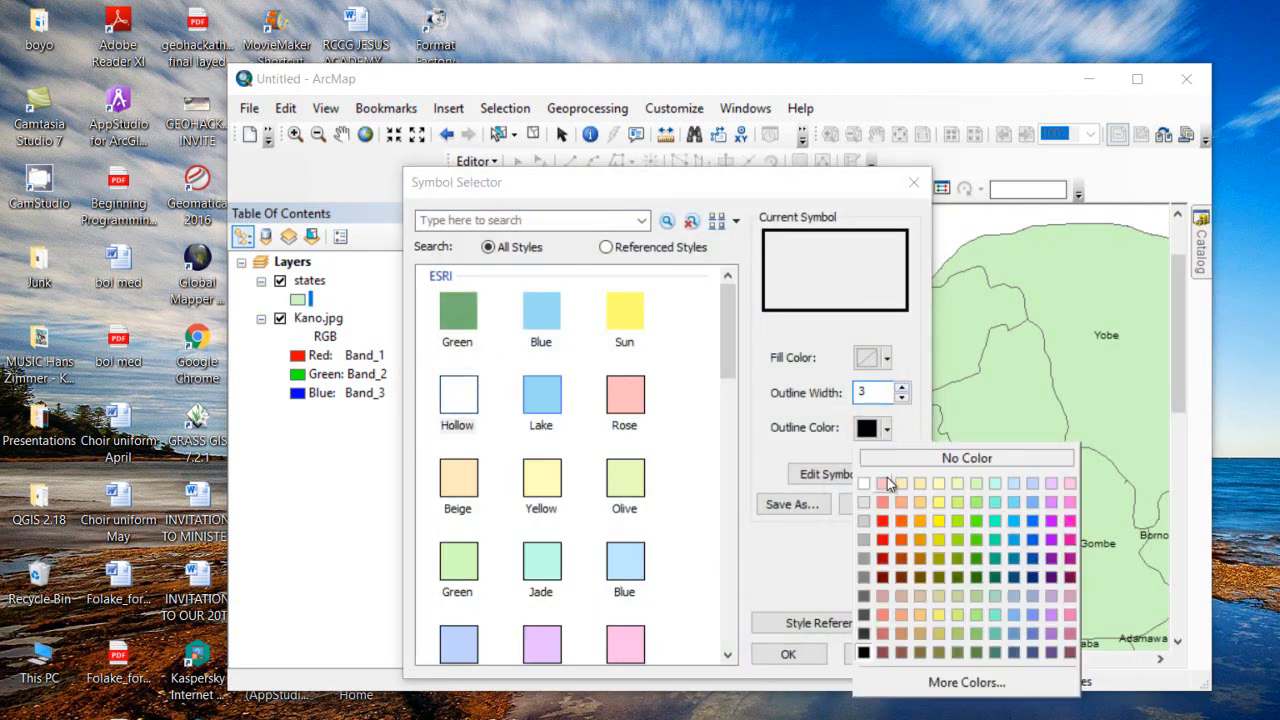
{"action": "left_click", "coordinate": [884, 520]}
{"action": "left_click", "coordinate": [790, 654]}
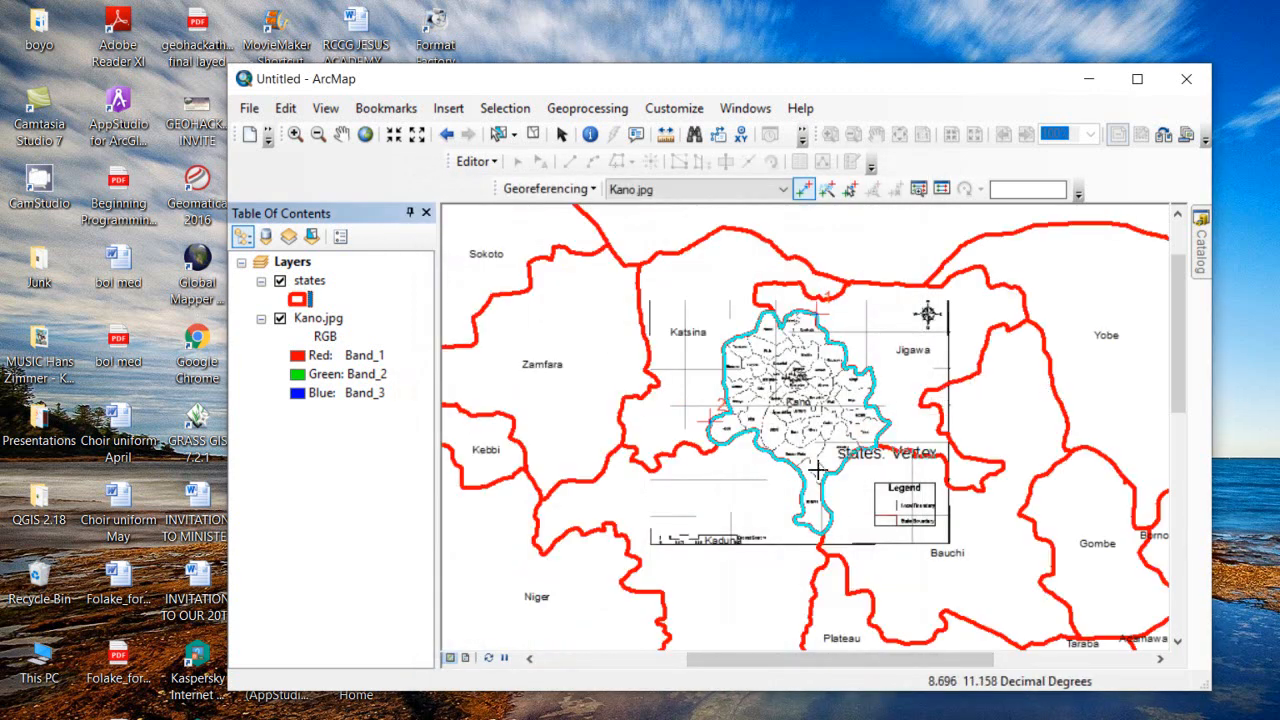
{"action": "scroll", "coordinate": [810, 462], "scroll_direction": "up", "scroll_amount": 5}
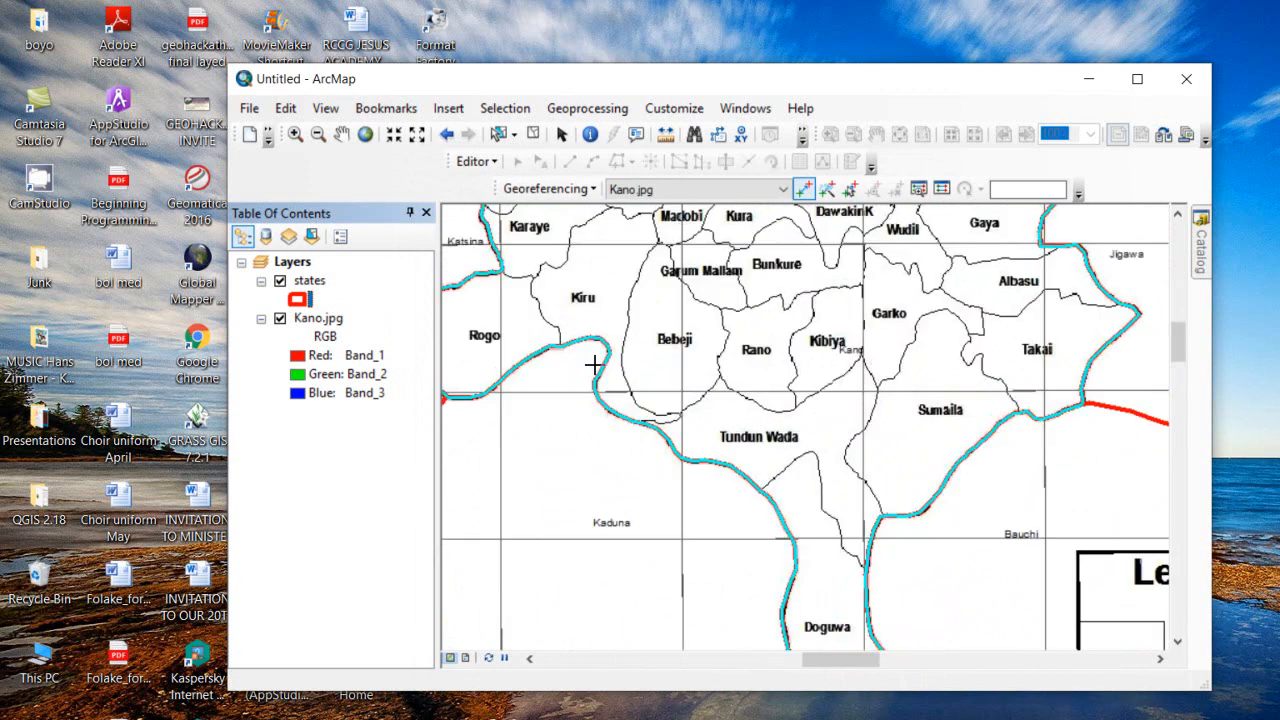
{"action": "scroll", "coordinate": [1092, 412], "scroll_direction": "down", "scroll_amount": 3}
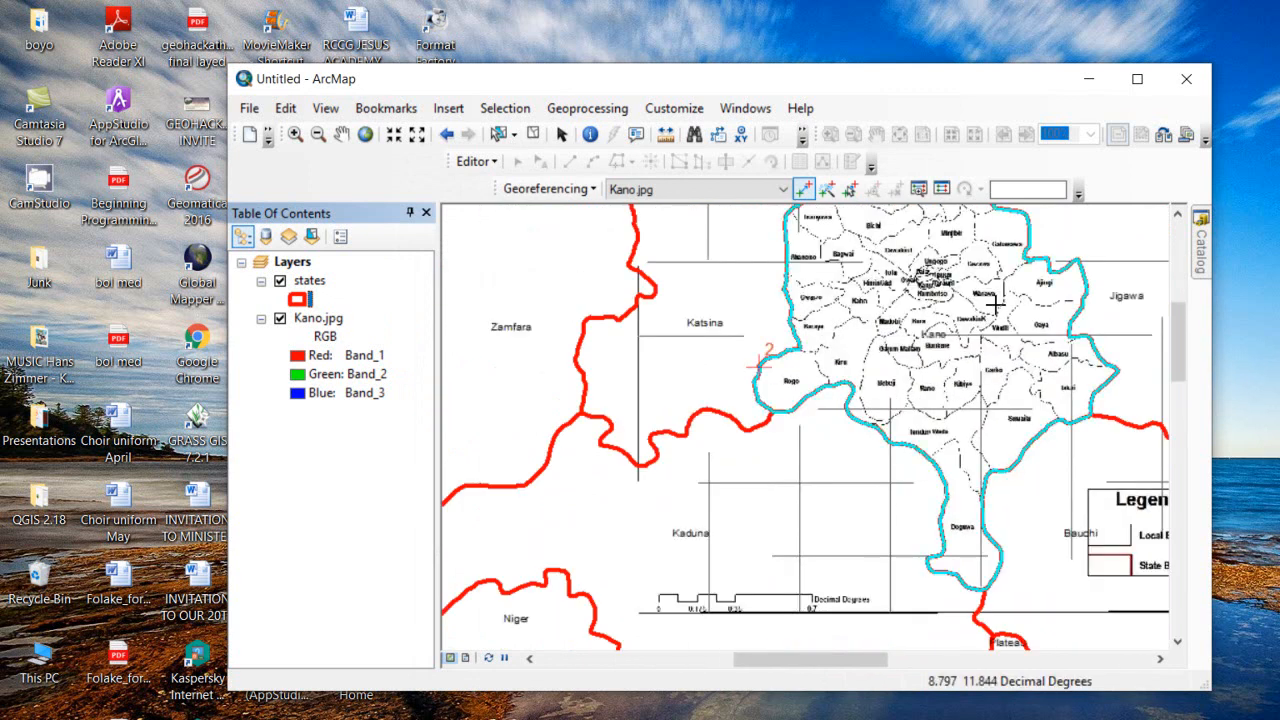
{"action": "left_click_drag", "start_coordinate": [988, 307], "coordinate": [822, 447]}
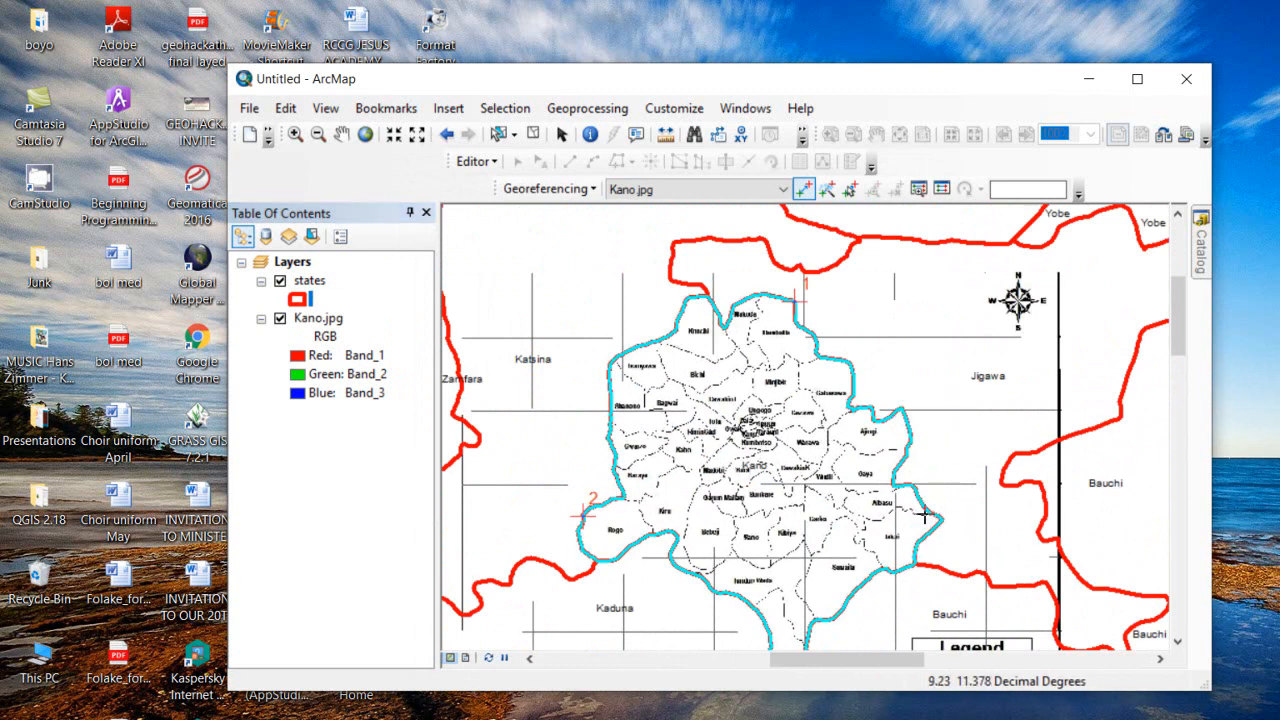
{"action": "scroll", "coordinate": [838, 362], "scroll_direction": "up", "scroll_amount": 4}
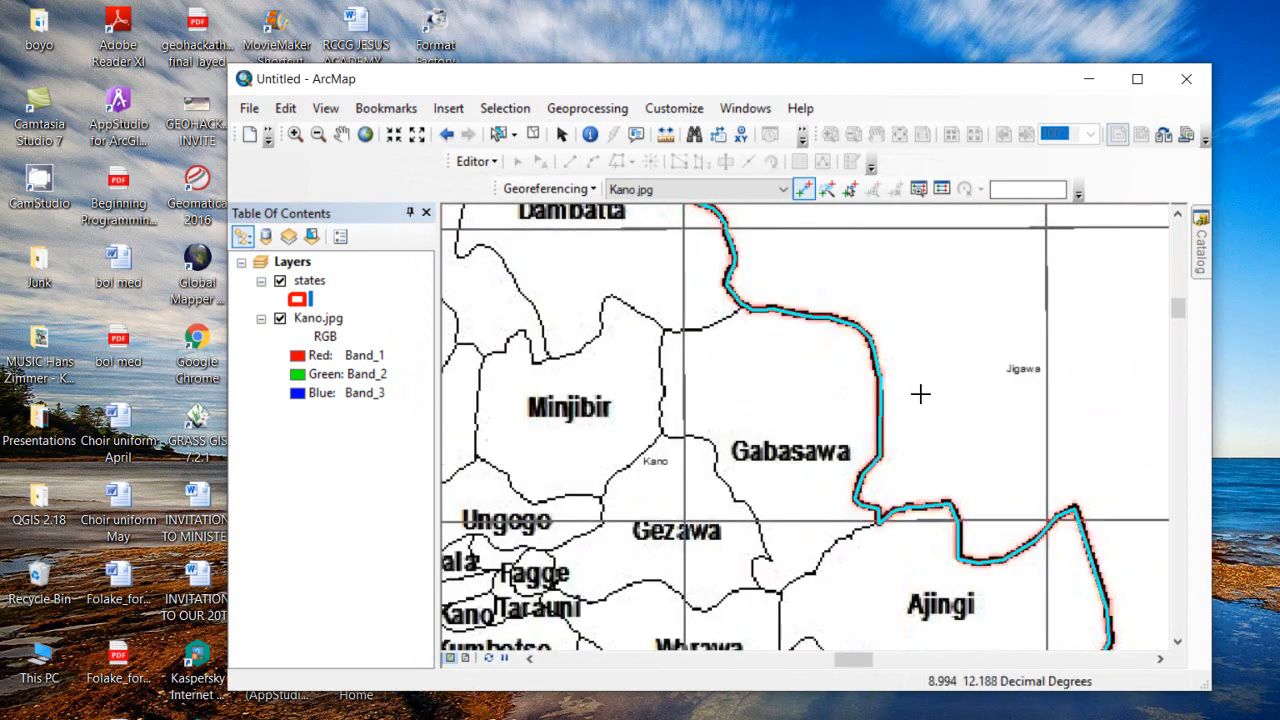
{"action": "left_click_drag", "start_coordinate": [806, 500], "coordinate": [863, 268]}
{"action": "left_click_drag", "start_coordinate": [1040, 539], "coordinate": [1040, 200]}
{"action": "left_click_drag", "start_coordinate": [600, 360], "coordinate": [857, 411]}
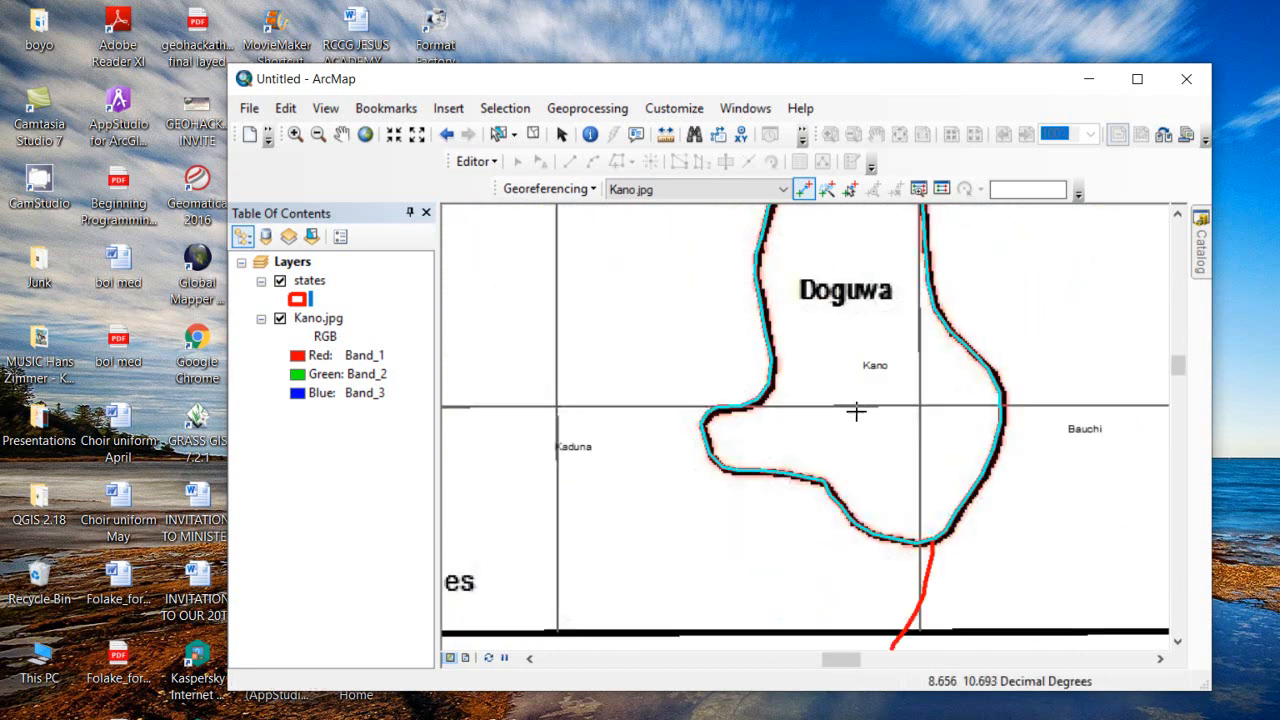
{"action": "left_click_drag", "start_coordinate": [845, 347], "coordinate": [784, 563]}
{"action": "left_click_drag", "start_coordinate": [994, 432], "coordinate": [1117, 630]}
{"action": "left_click_drag", "start_coordinate": [485, 444], "coordinate": [691, 515]}
{"action": "left_click_drag", "start_coordinate": [792, 593], "coordinate": [851, 438]}
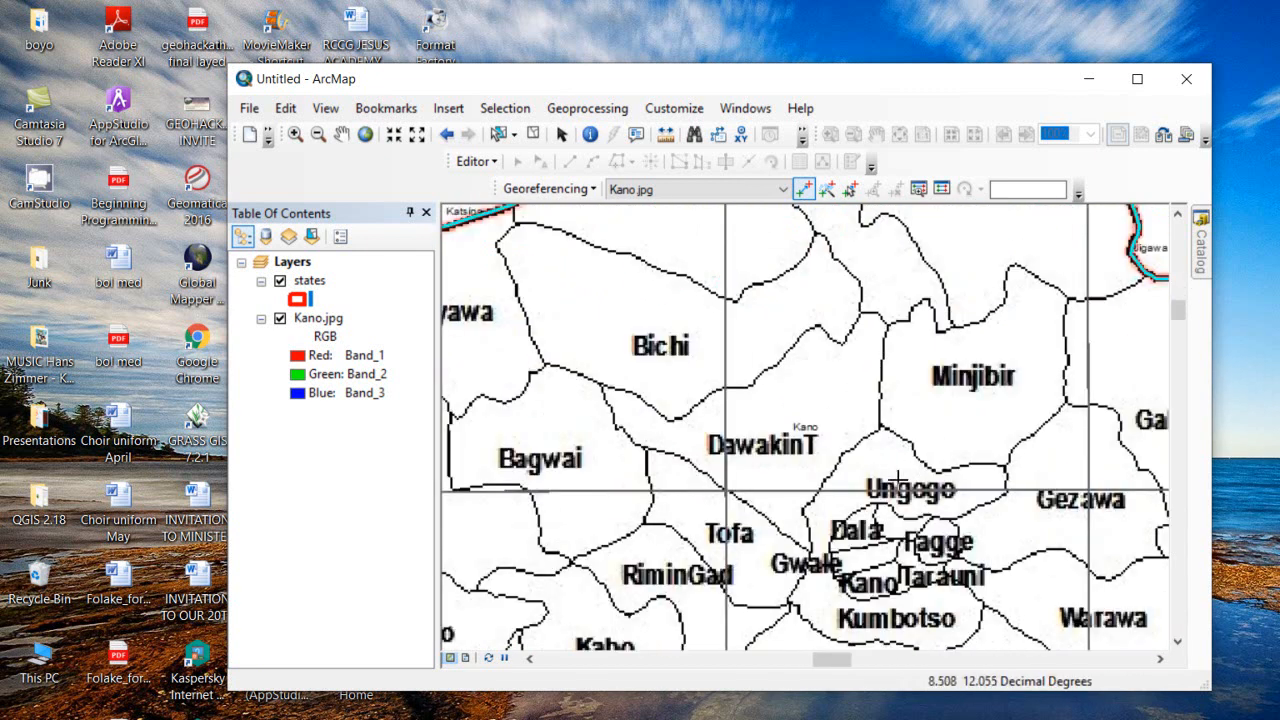
{"action": "scroll", "coordinate": [900, 479], "scroll_direction": "up", "scroll_amount": 2}
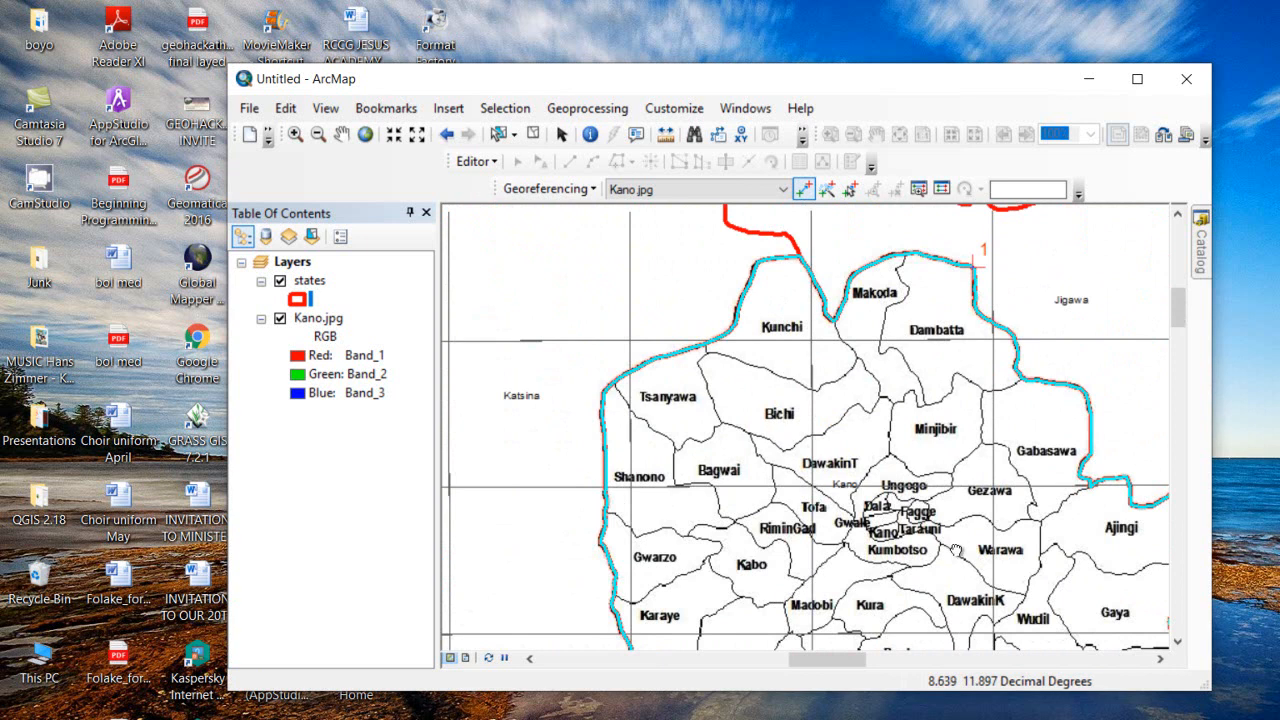
{"action": "scroll", "coordinate": [905, 481], "scroll_direction": "up", "scroll_amount": 2}
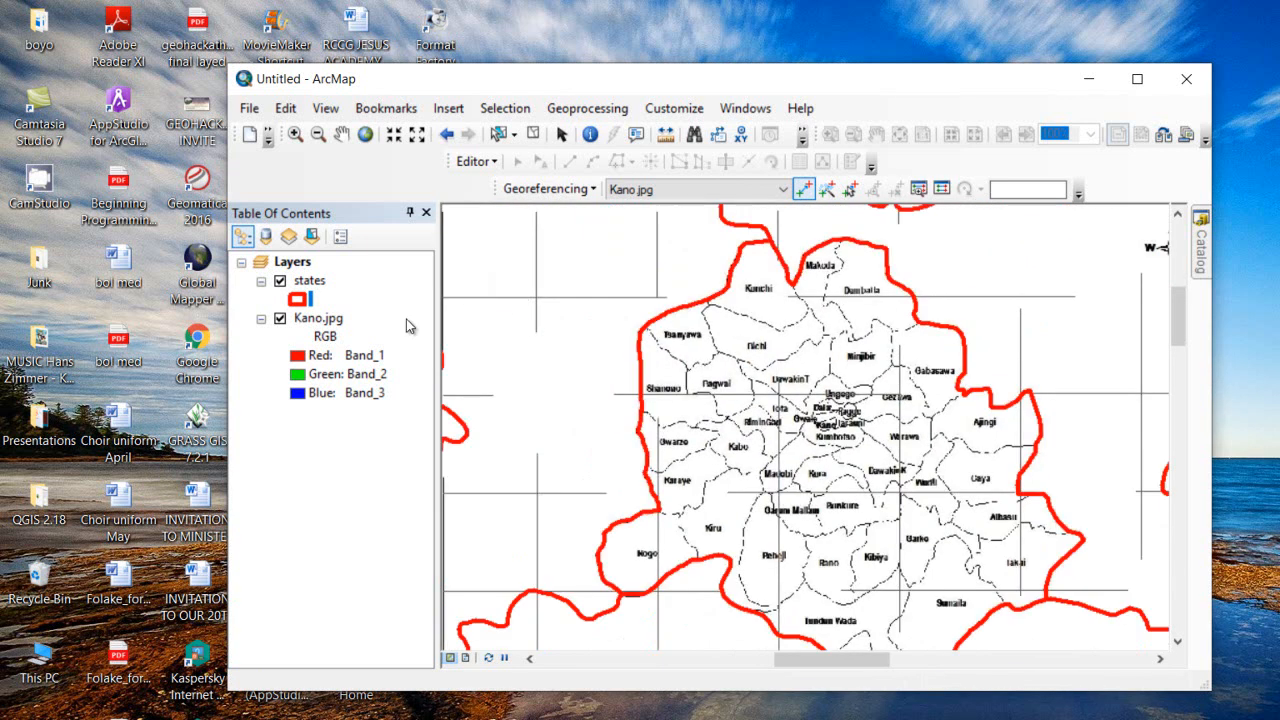
{"action": "scroll", "coordinate": [762, 437], "scroll_direction": "down", "scroll_amount": 1}
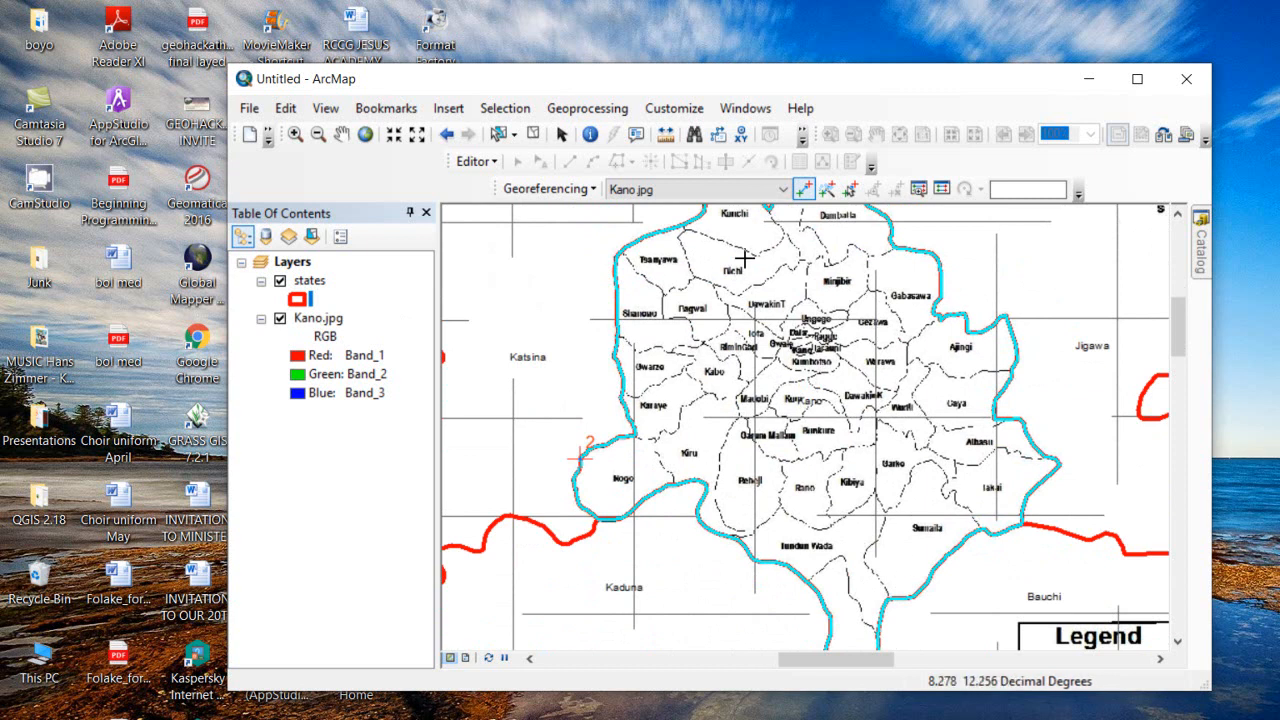
Run Update Georeferencing and zoom out to check the Kano scan's alignment
{"action": "left_click", "coordinate": [570, 197]}
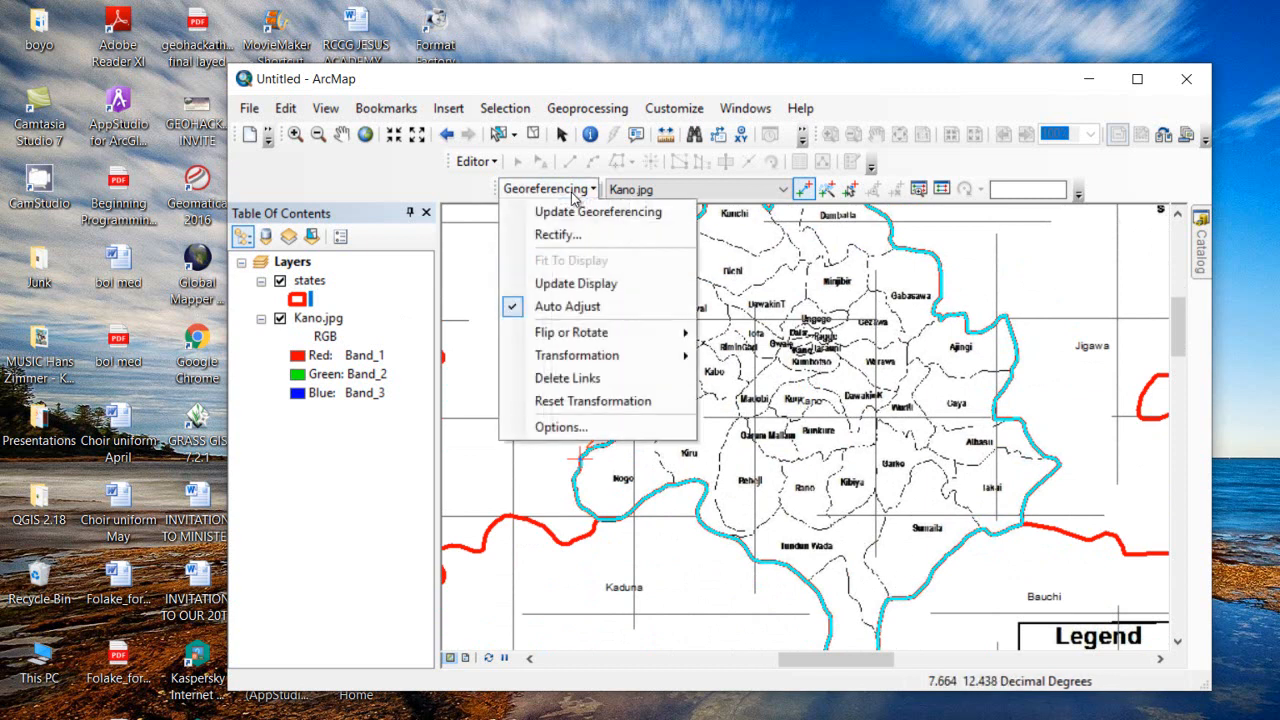
{"action": "left_click", "coordinate": [580, 212]}
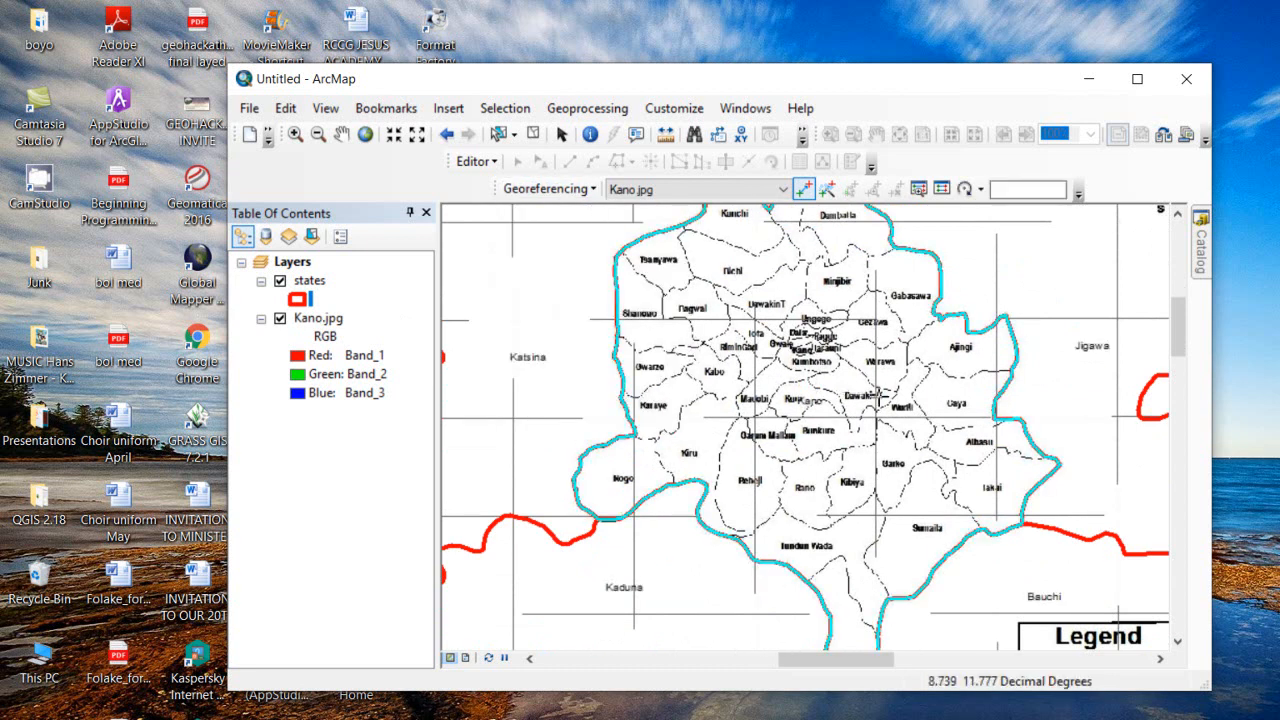
{"action": "scroll", "coordinate": [895, 437], "scroll_direction": "down", "scroll_amount": 3}
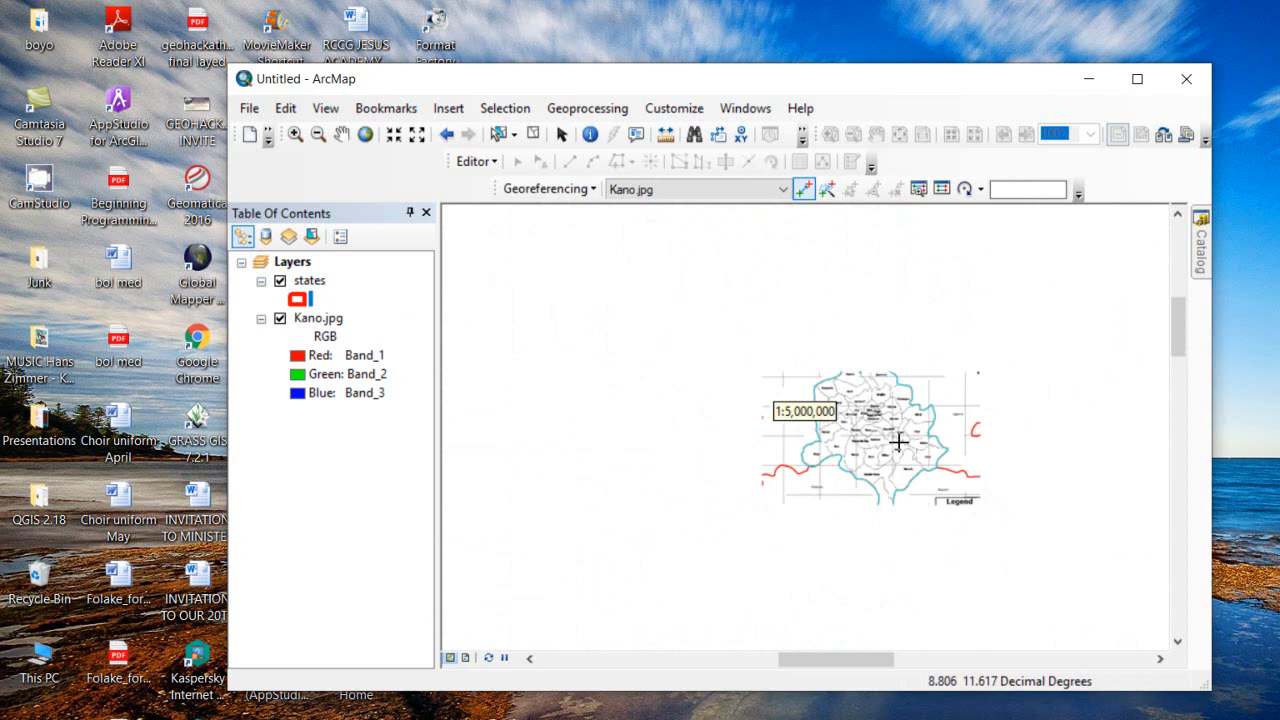
{"action": "scroll", "coordinate": [898, 442], "scroll_direction": "down", "scroll_amount": 2}
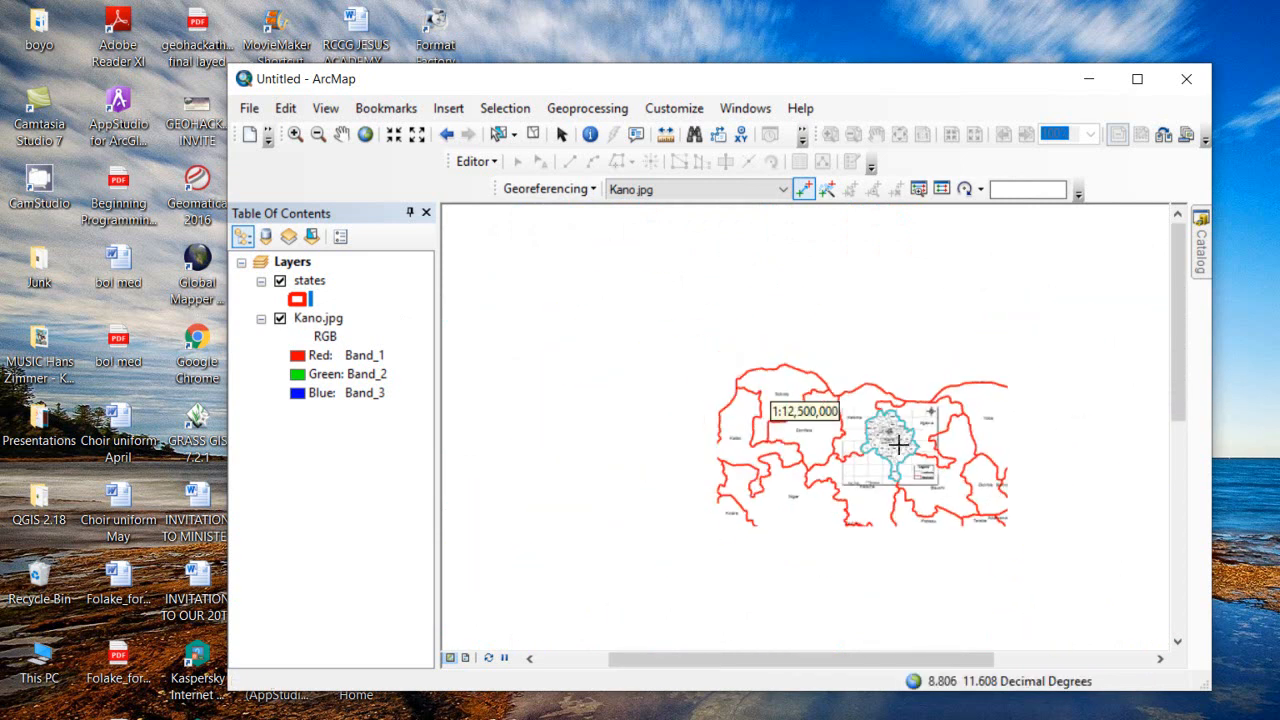
{"action": "scroll", "coordinate": [898, 442], "scroll_direction": "up", "scroll_amount": 3}
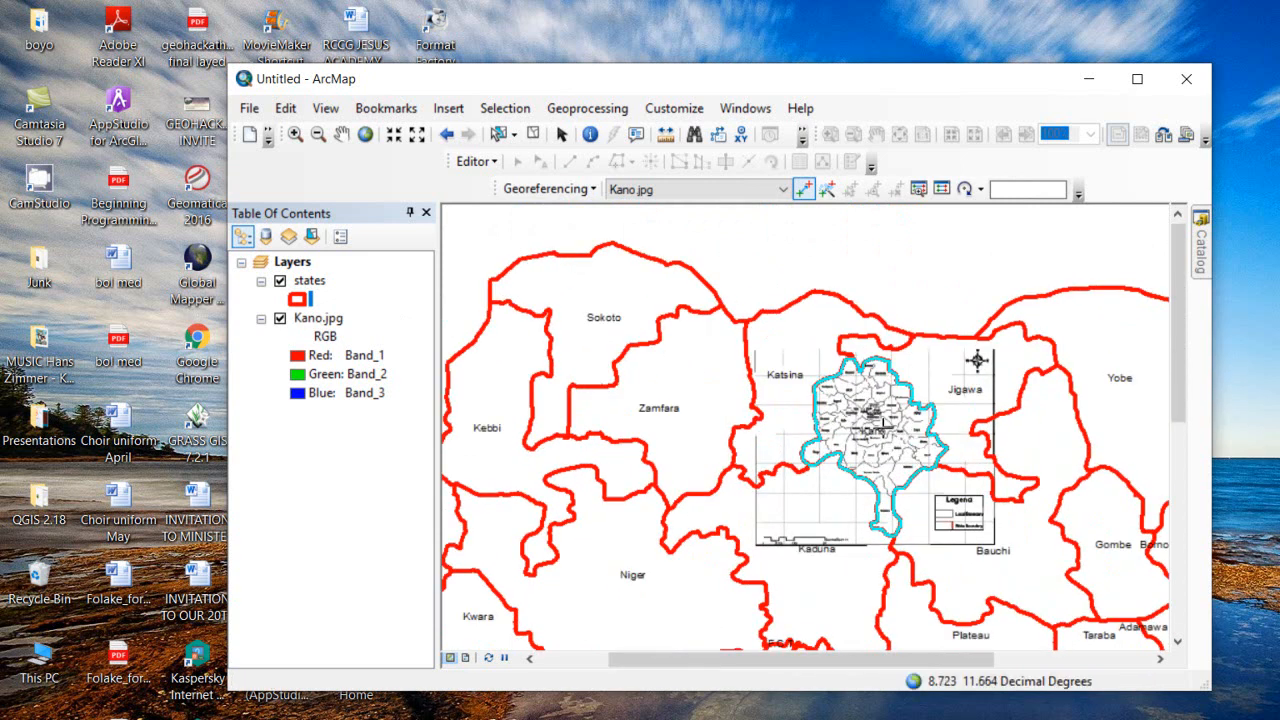